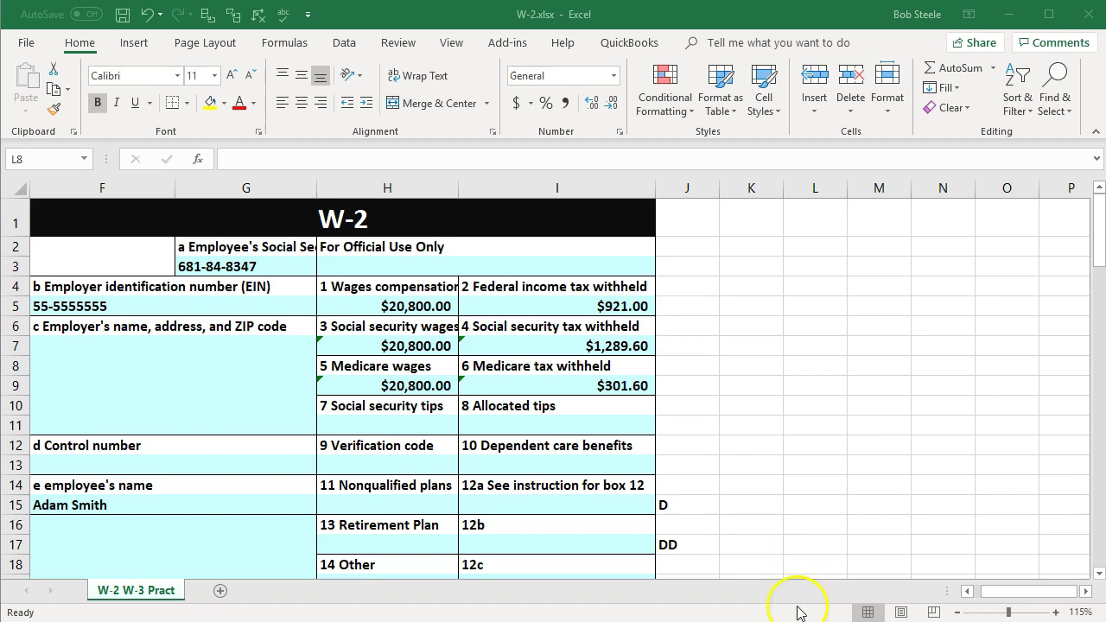
Switch from the W-2.xlsx workbook back to Lacerte's Client Information screen.
{"action": "key", "text": "alt+Tab"}
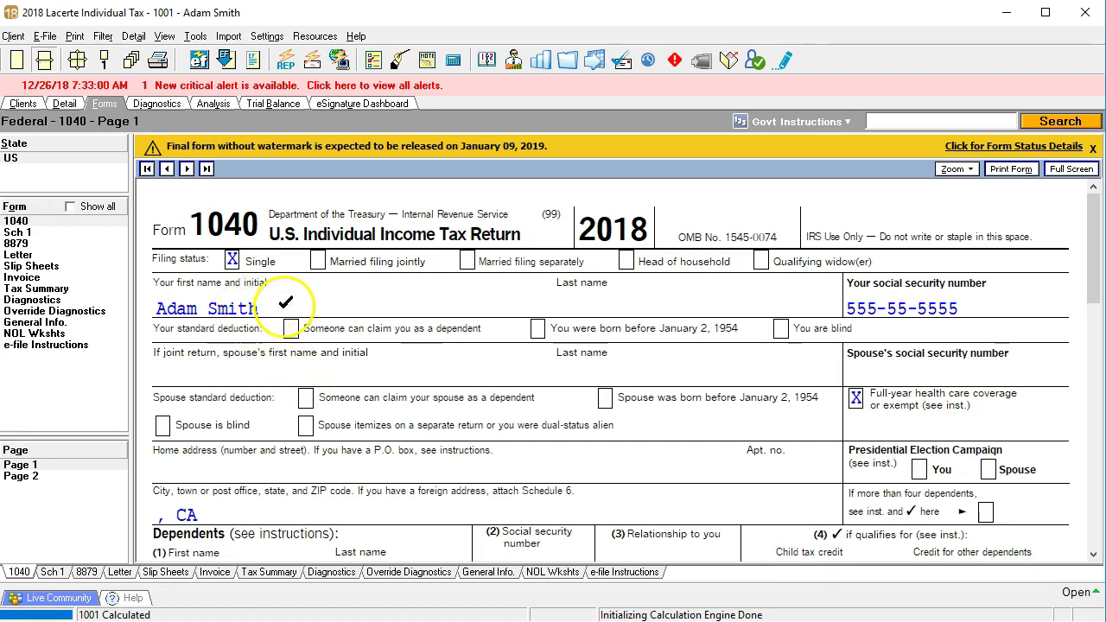
Scroll Form 1040 page 1 down to the Dependents and Sign Here sections.
{"action": "scroll", "coordinate": [281, 299], "scroll_direction": "down", "scroll_amount": 1}
{"action": "scroll", "coordinate": [290, 313], "scroll_direction": "down", "scroll_amount": 1}
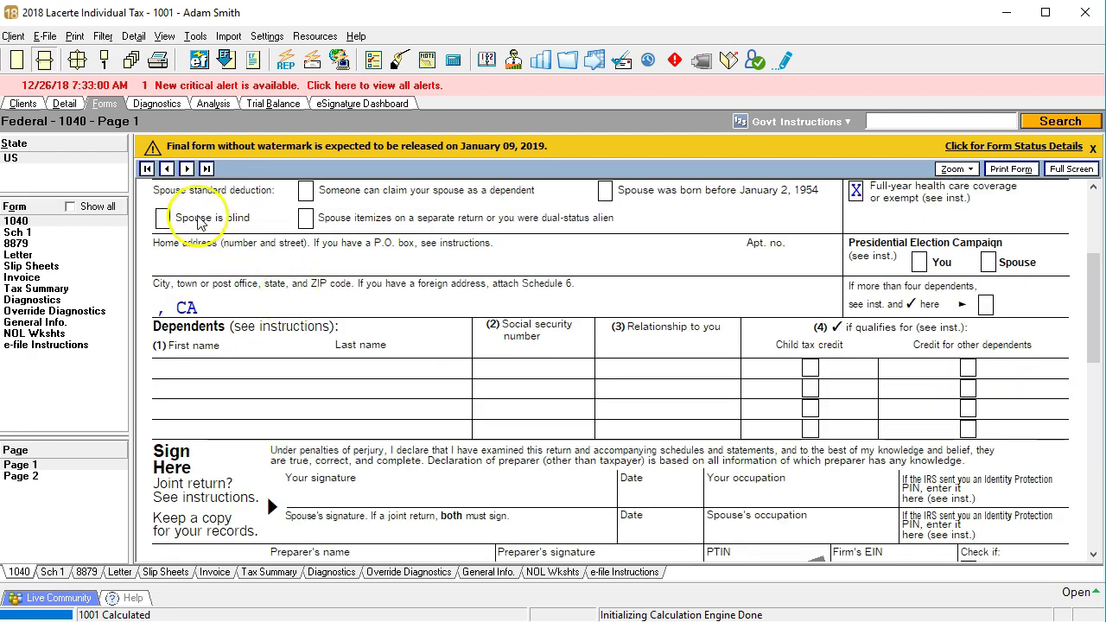
Go to the Wages, Salaries, Tips input screen and enter employer name Job.
{"action": "left_click", "coordinate": [65, 104]}
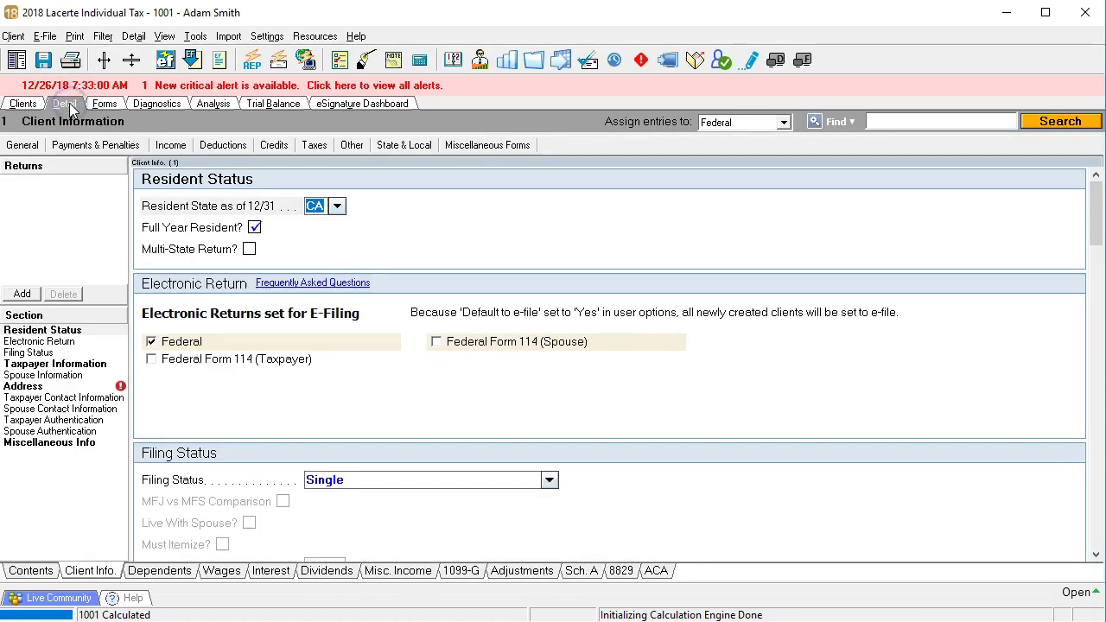
{"action": "left_click", "coordinate": [167, 147]}
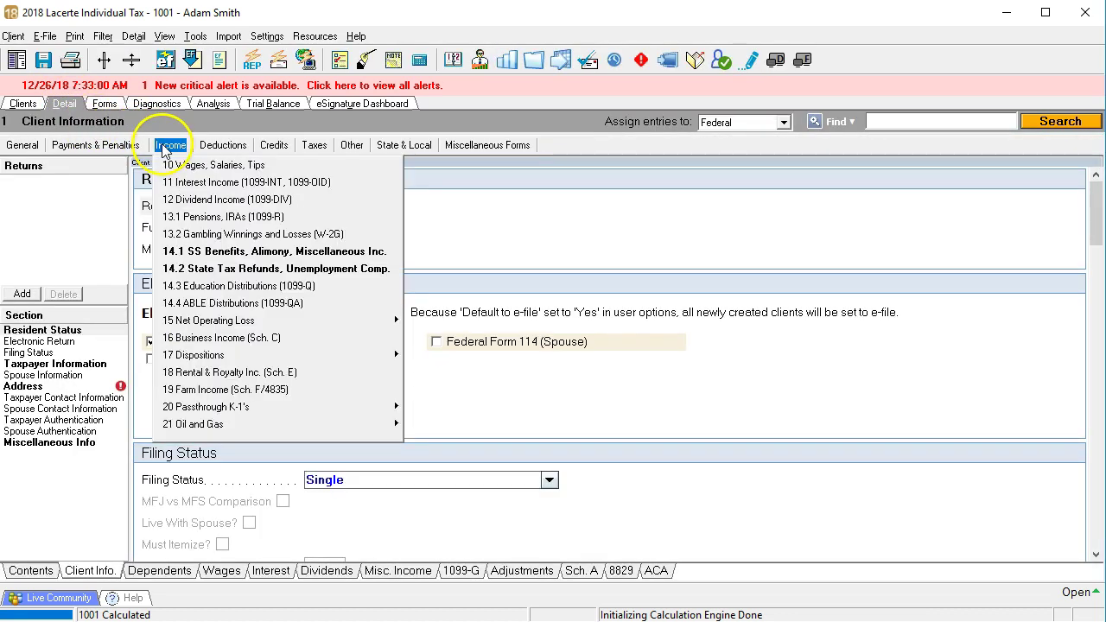
{"action": "left_click", "coordinate": [173, 164]}
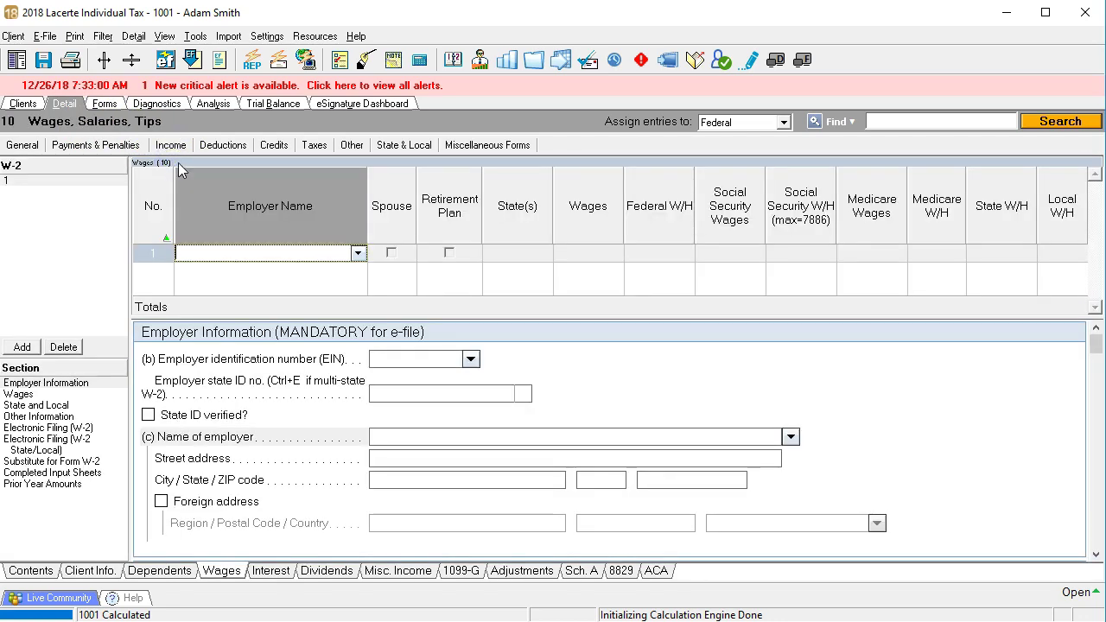
{"action": "type", "text": "W"}
{"action": "key", "text": "BackSpace"}
{"action": "key", "text": "BackSpace"}
{"action": "type", "text": "Job"}
{"action": "key", "text": "Tab"}
{"action": "key", "text": "Tab"}
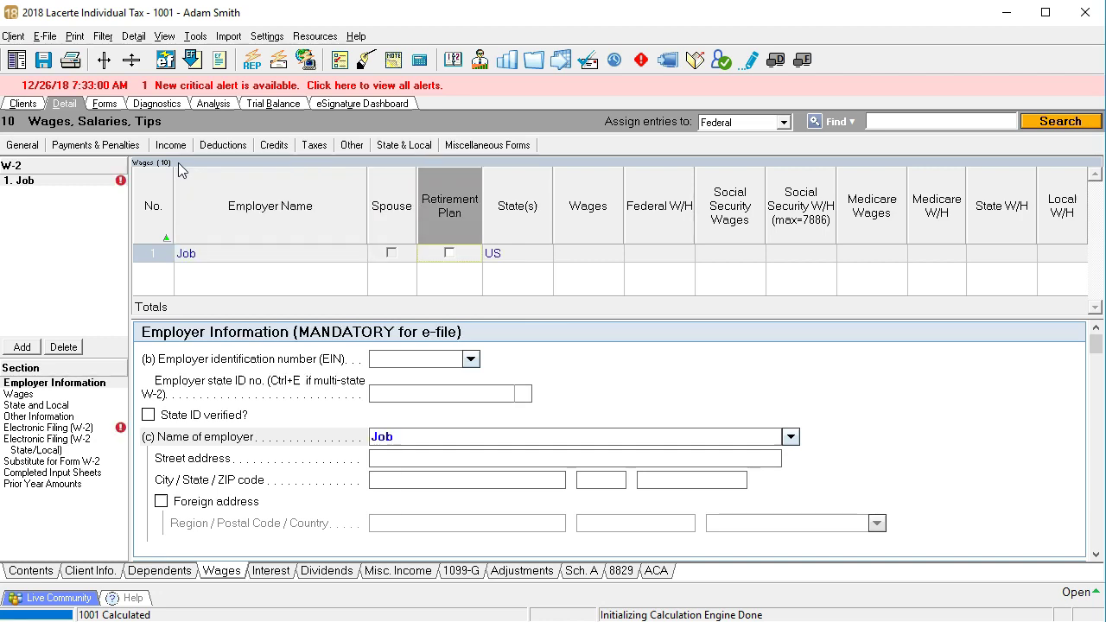
Enter wages 20,800 and federal withholding 921, accepting Social Security 1,290 and Medicare 302.
{"action": "key", "text": "Tab"}
{"action": "key", "text": "Tab"}
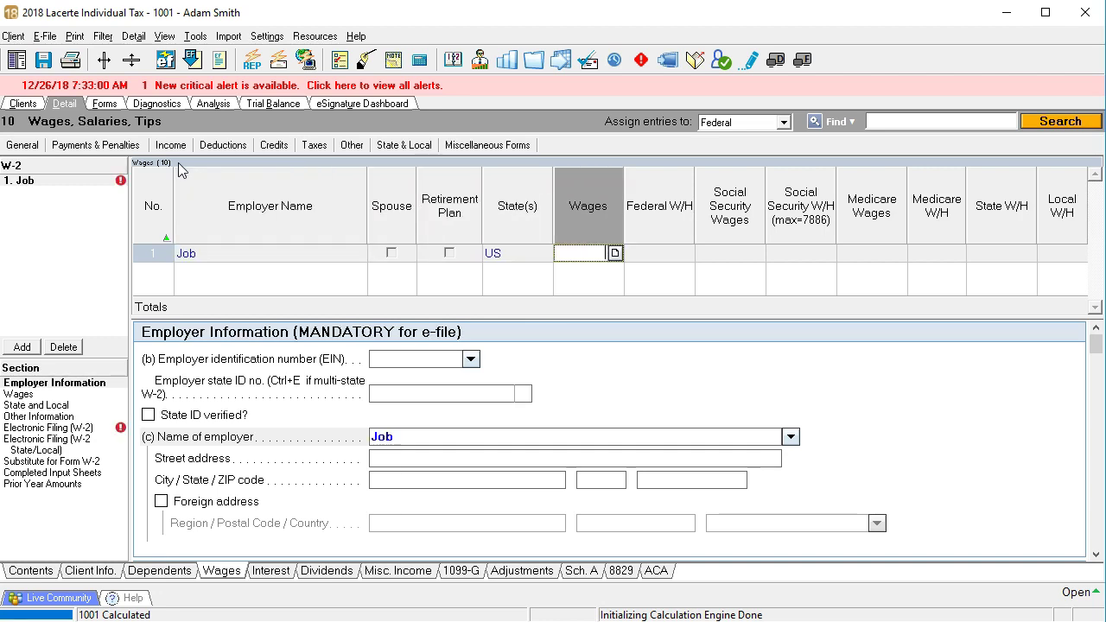
{"action": "type", "text": "20,800"}
{"action": "key", "text": "Tab"}
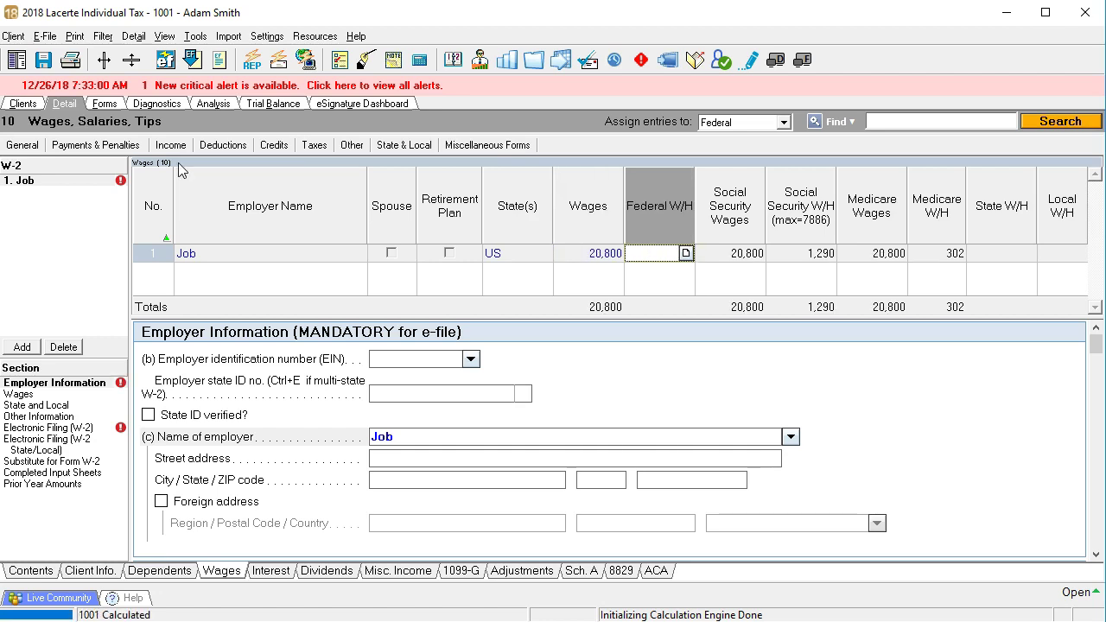
{"action": "type", "text": "921"}
{"action": "key", "text": "Tab"}
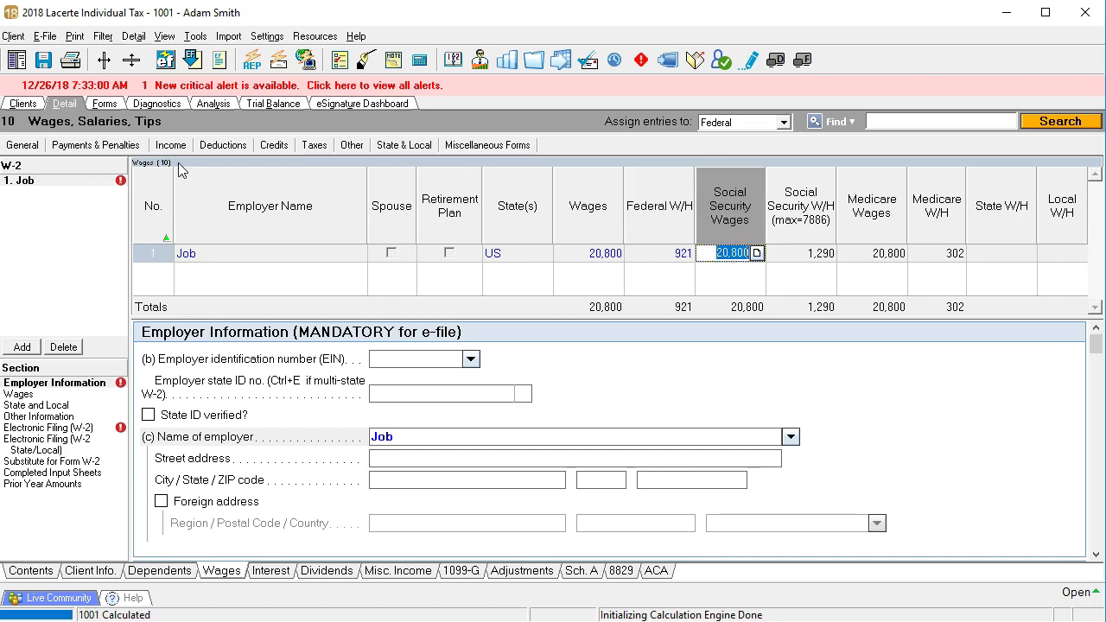
{"action": "key", "text": "Tab"}
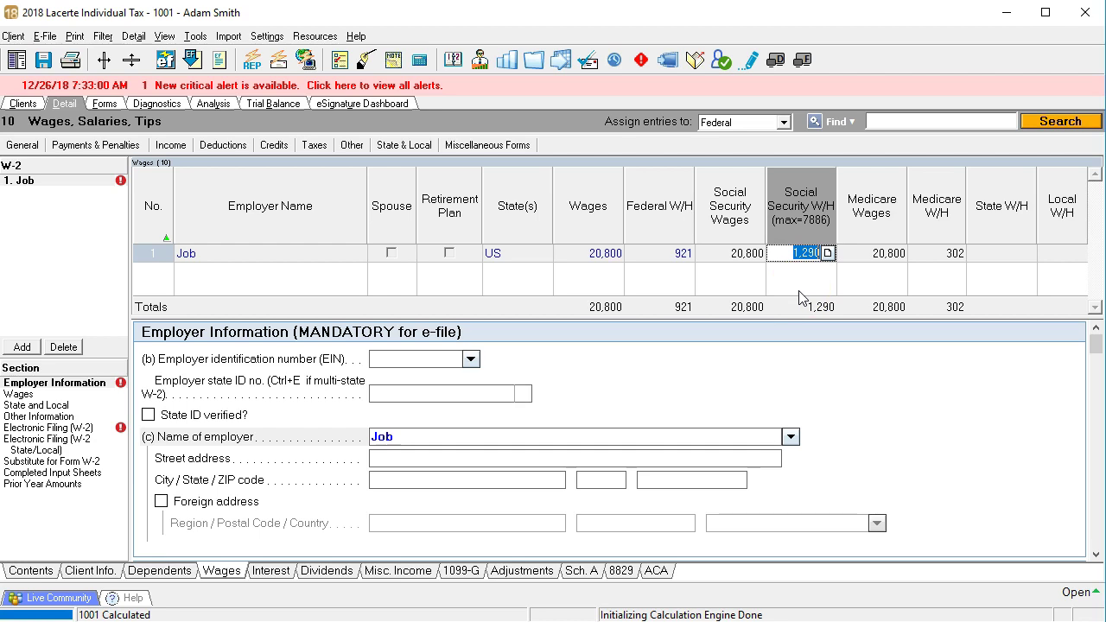
{"action": "key", "text": "Tab"}
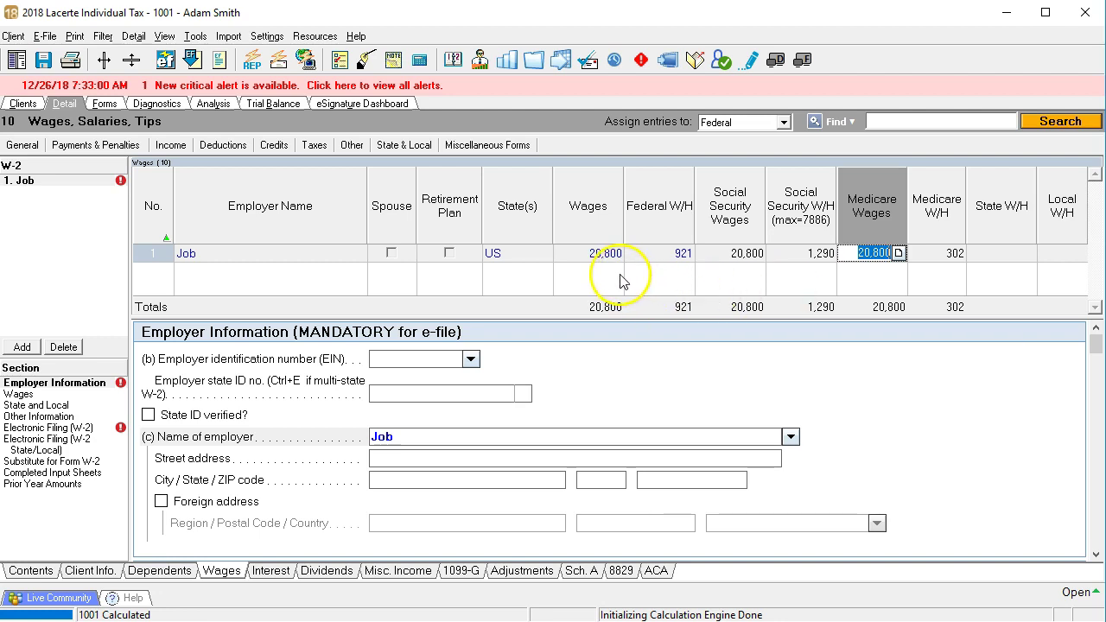
{"action": "key", "text": "Tab"}
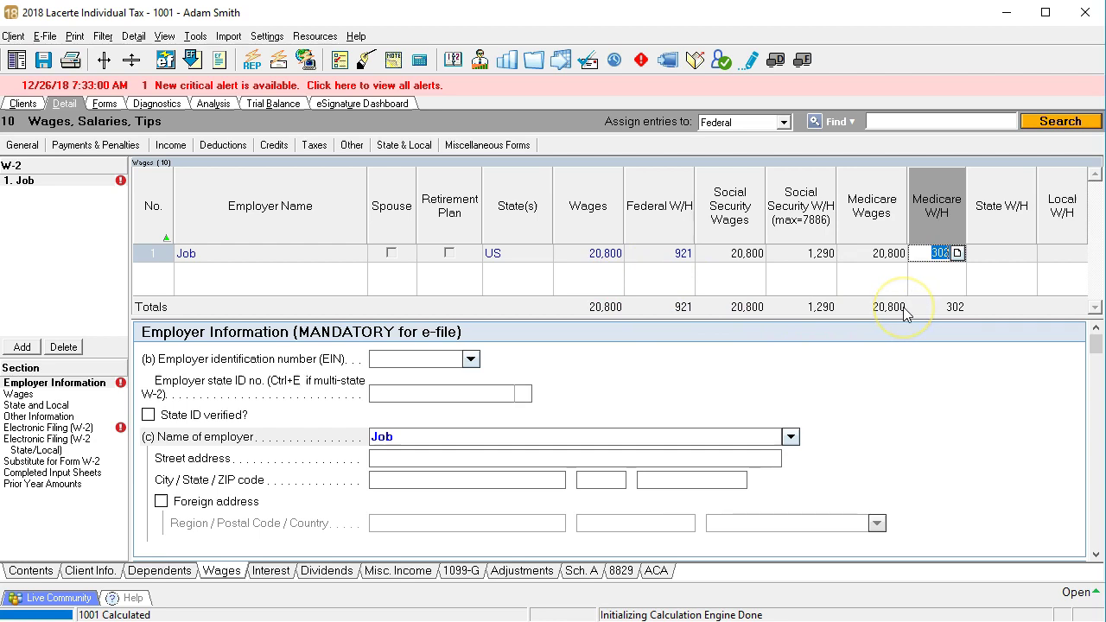
{"action": "left_click", "coordinate": [932, 298]}
{"action": "left_click", "coordinate": [572, 621]}
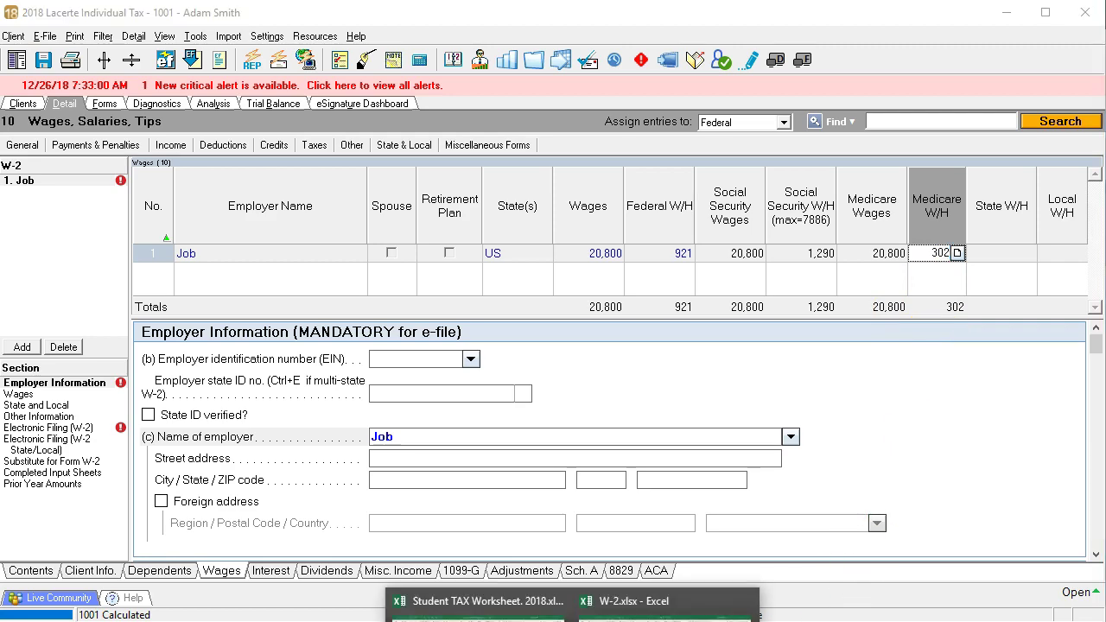
{"action": "left_click", "coordinate": [635, 602]}
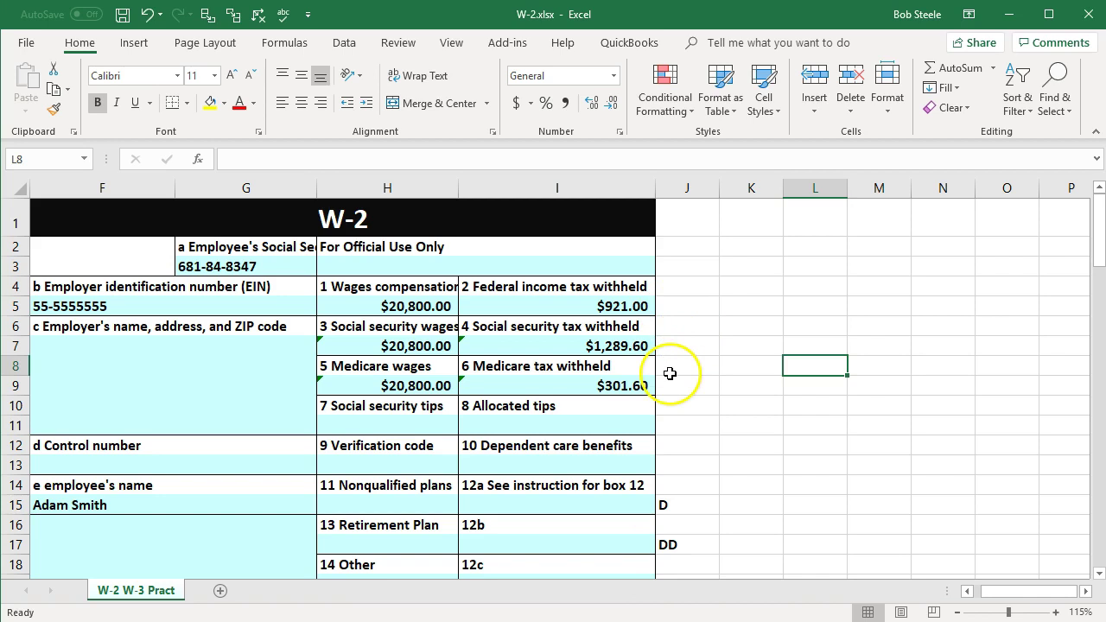
{"action": "left_click", "coordinate": [1013, 19]}
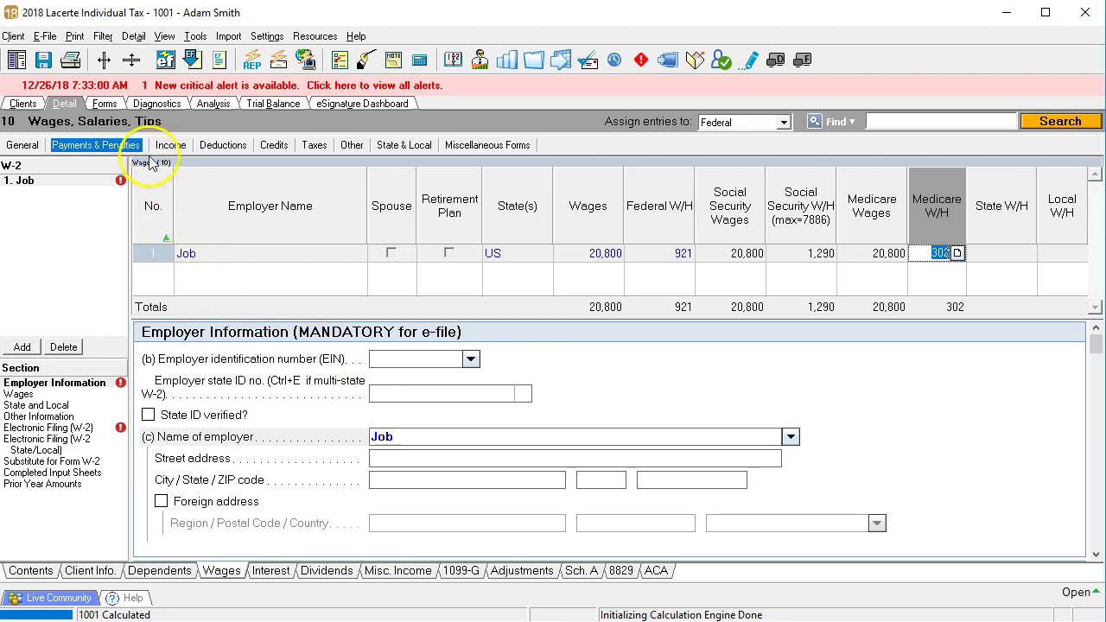
{"action": "left_click", "coordinate": [110, 105]}
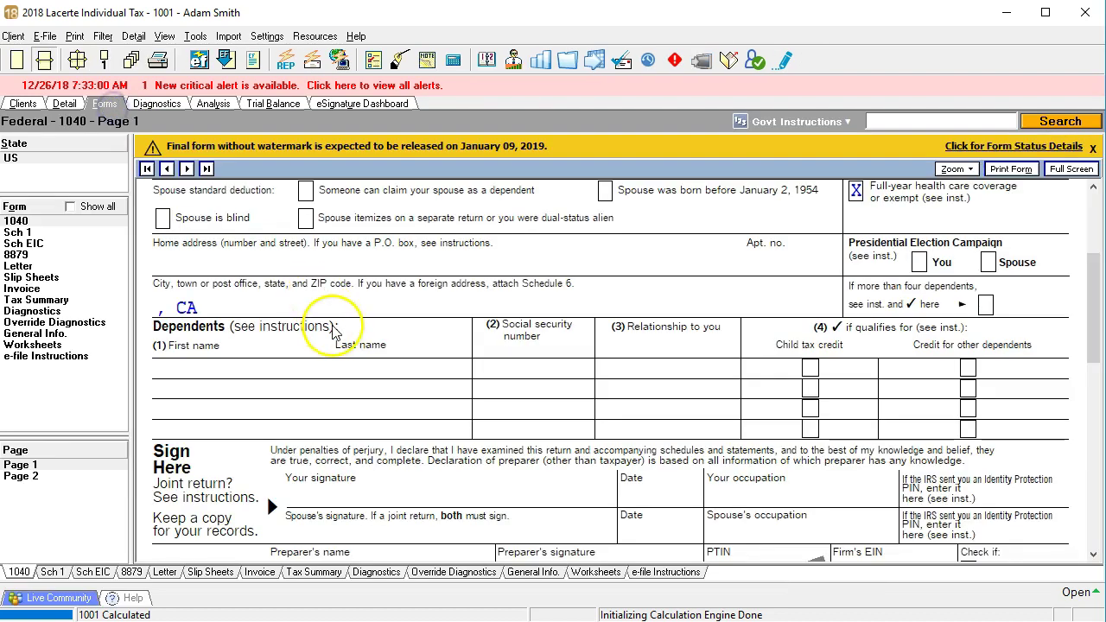
{"action": "scroll", "coordinate": [452, 406], "scroll_direction": "up", "scroll_amount": 3}
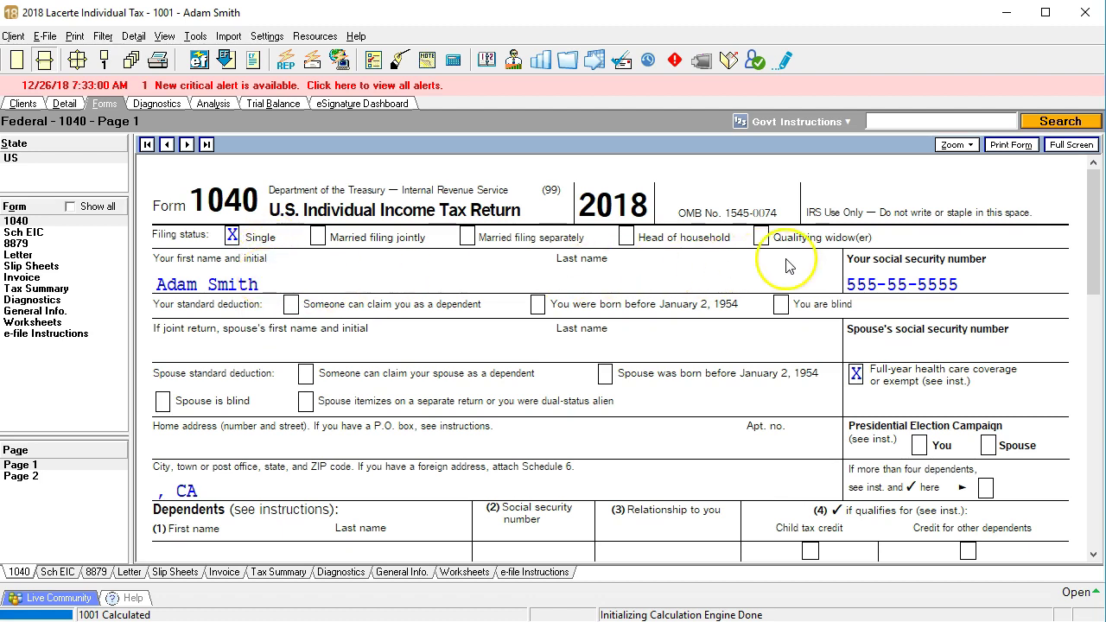
{"action": "left_click", "coordinate": [852, 259]}
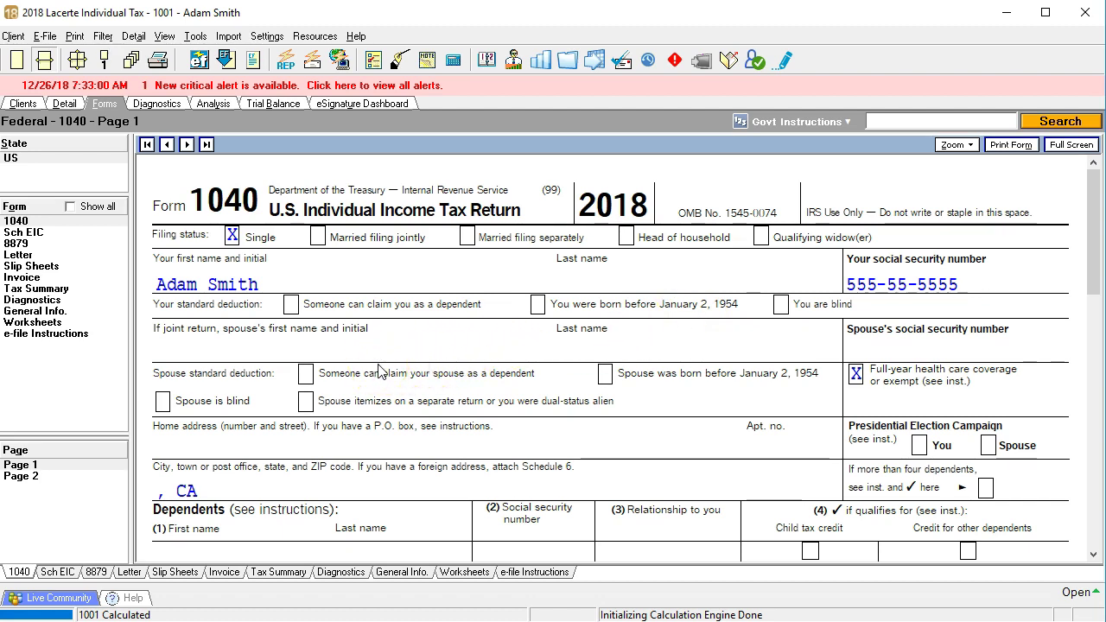
{"action": "scroll", "coordinate": [380, 371], "scroll_direction": "down", "scroll_amount": 3}
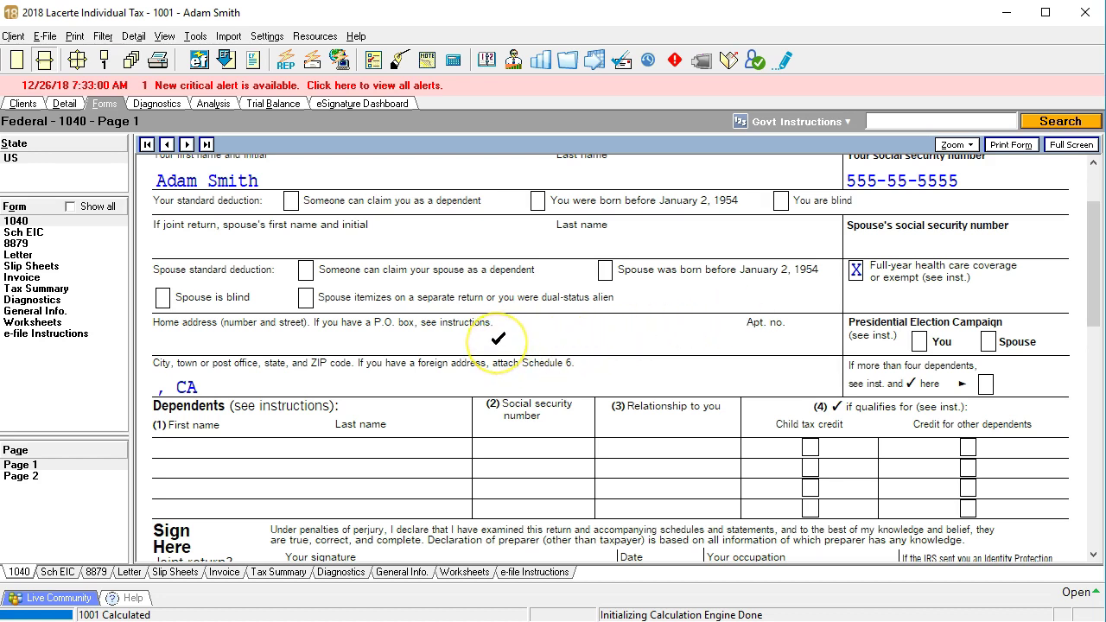
{"action": "left_click", "coordinate": [498, 339]}
{"action": "left_click", "coordinate": [495, 369]}
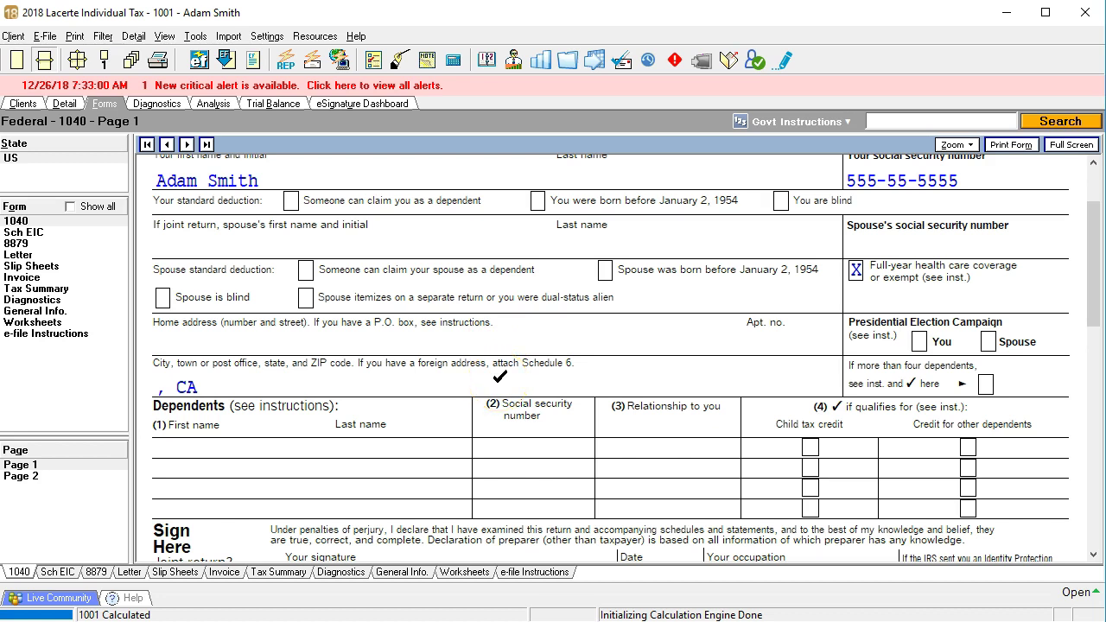
{"action": "scroll", "coordinate": [499, 380], "scroll_direction": "down", "scroll_amount": 3}
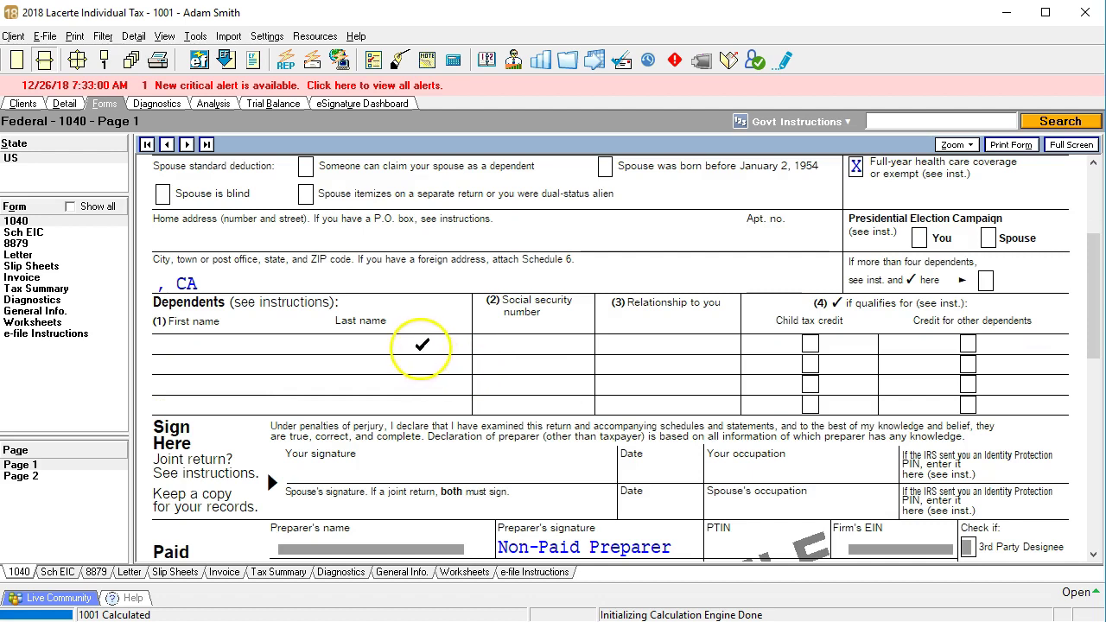
{"action": "scroll", "coordinate": [419, 363], "scroll_direction": "down", "scroll_amount": 3}
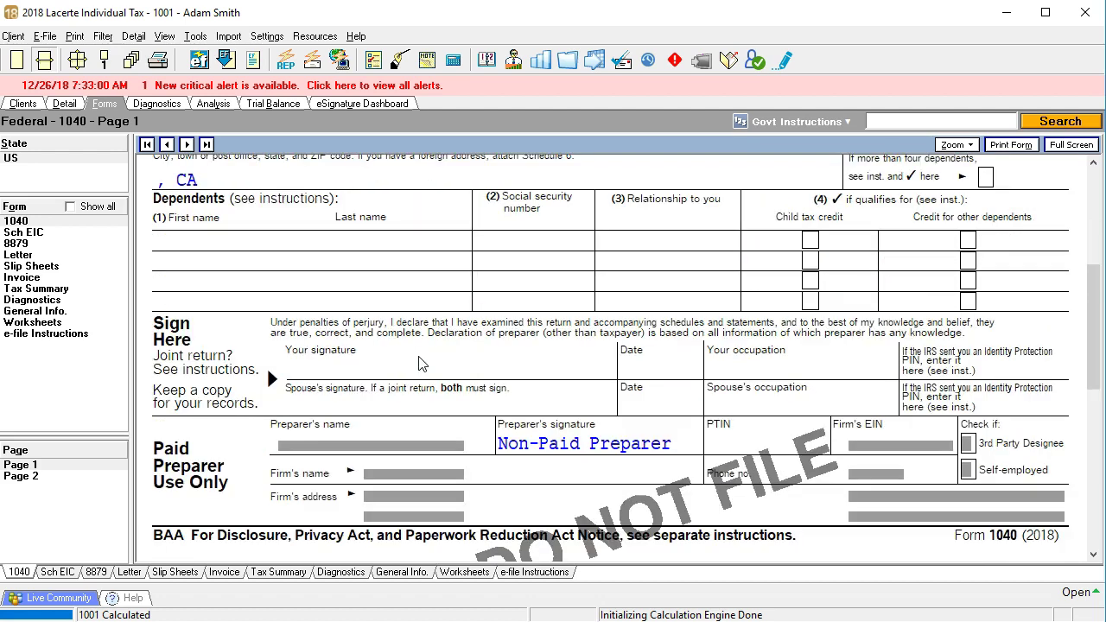
{"action": "left_click", "coordinate": [271, 380]}
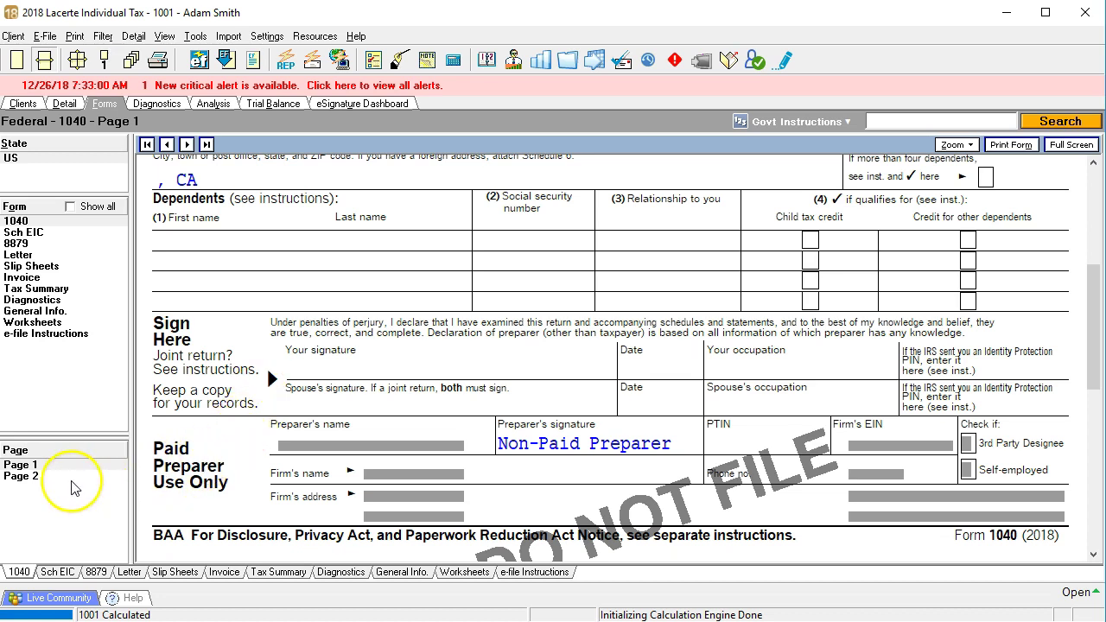
Show Form 1040 page 2 and compare its 20,800 wages against the W-2 workbook.
{"action": "left_click", "coordinate": [26, 476]}
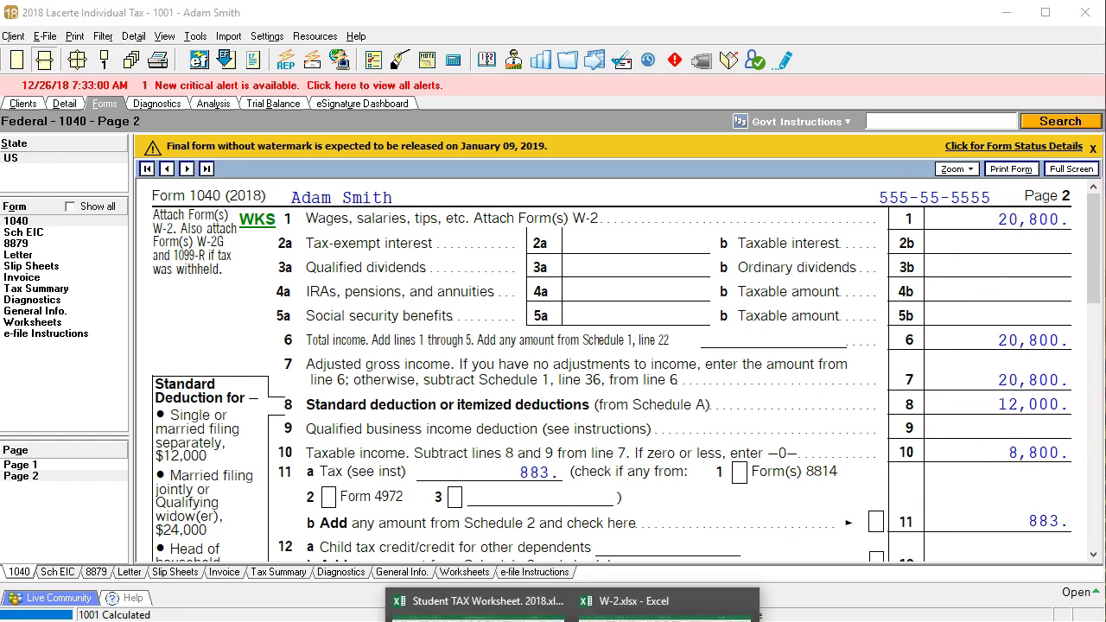
{"action": "left_click", "coordinate": [580, 602]}
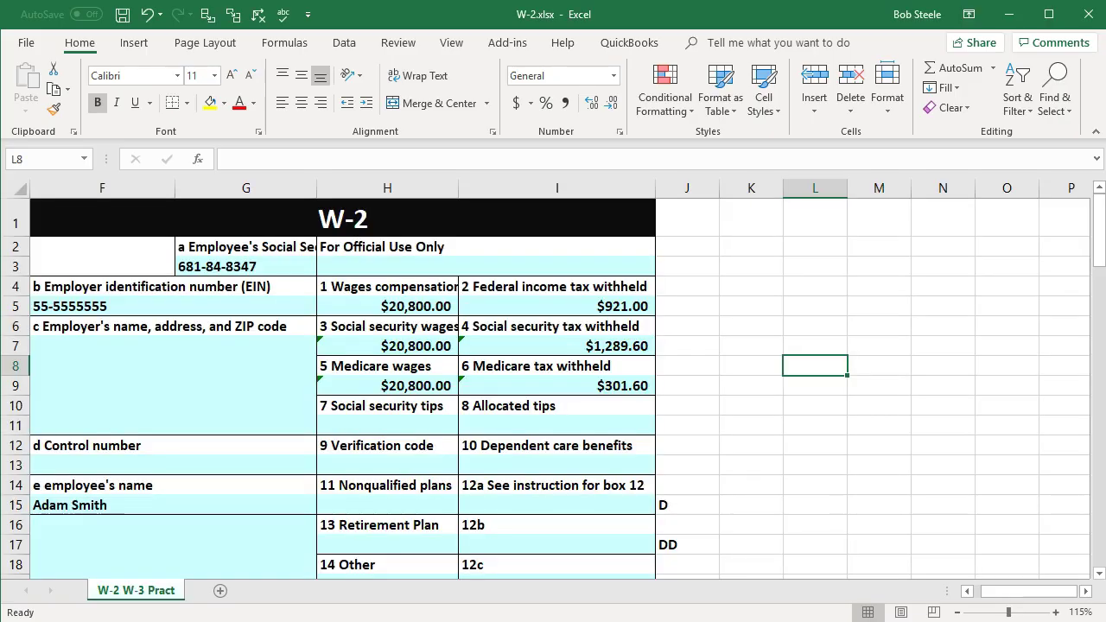
{"action": "left_click", "coordinate": [1008, 14]}
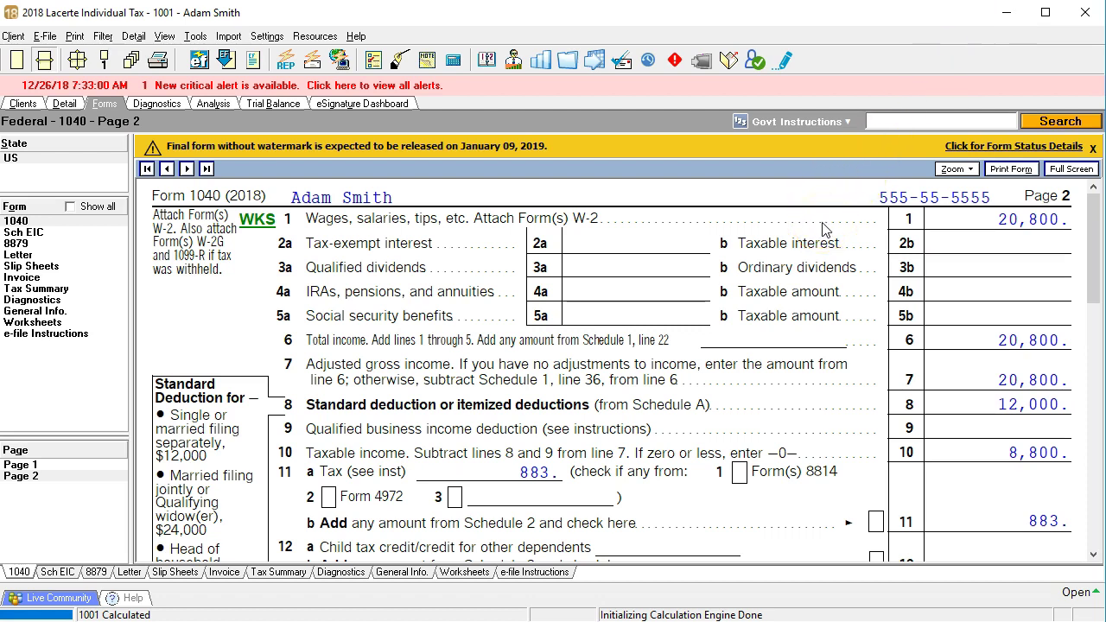
Tick-mark the 20,800 amounts on lines 6 and 7, then show all forms.
{"action": "left_click", "coordinate": [965, 339]}
{"action": "left_click", "coordinate": [981, 377]}
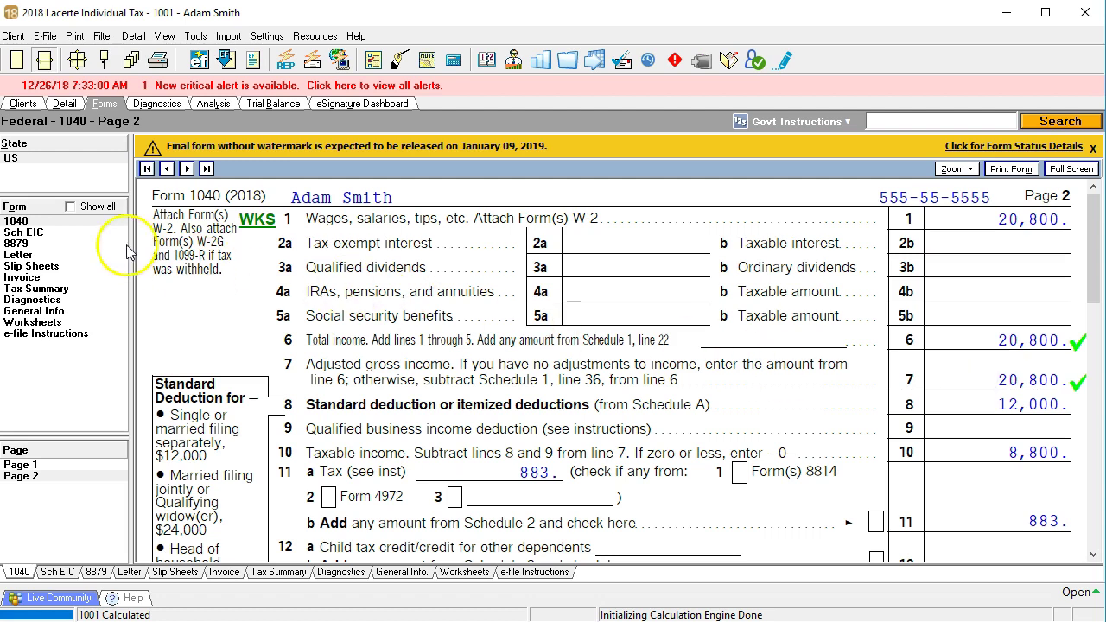
{"action": "left_click", "coordinate": [70, 207]}
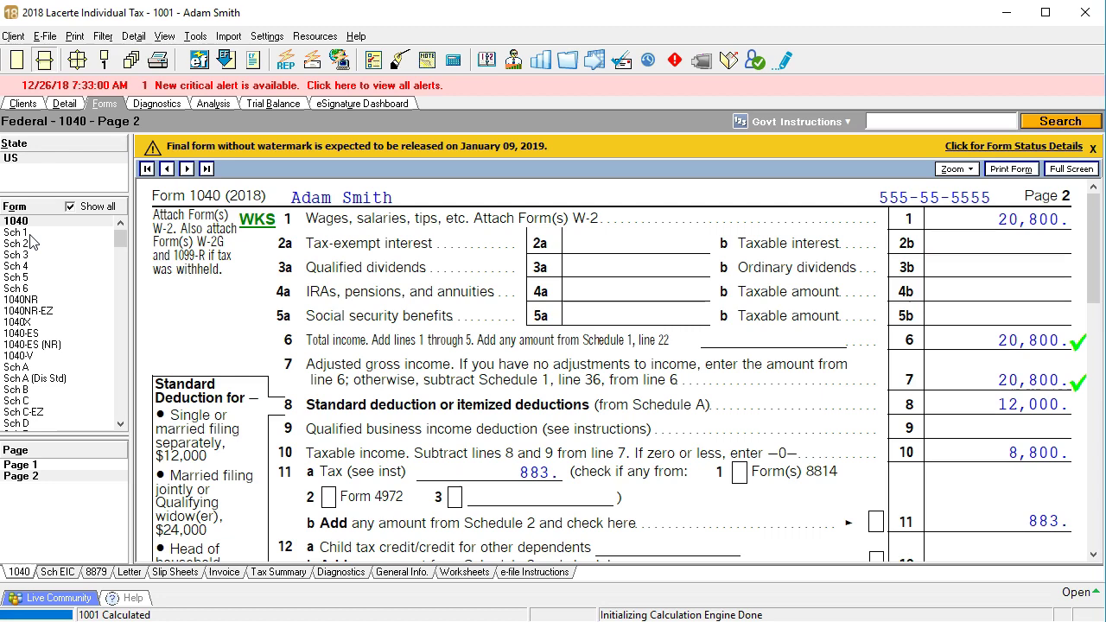
Review Schedule 1's empty additional income and 0 adjustments, then go back to Form 1040.
{"action": "left_click", "coordinate": [29, 233]}
{"action": "scroll", "coordinate": [605, 493], "scroll_direction": "down", "scroll_amount": 5}
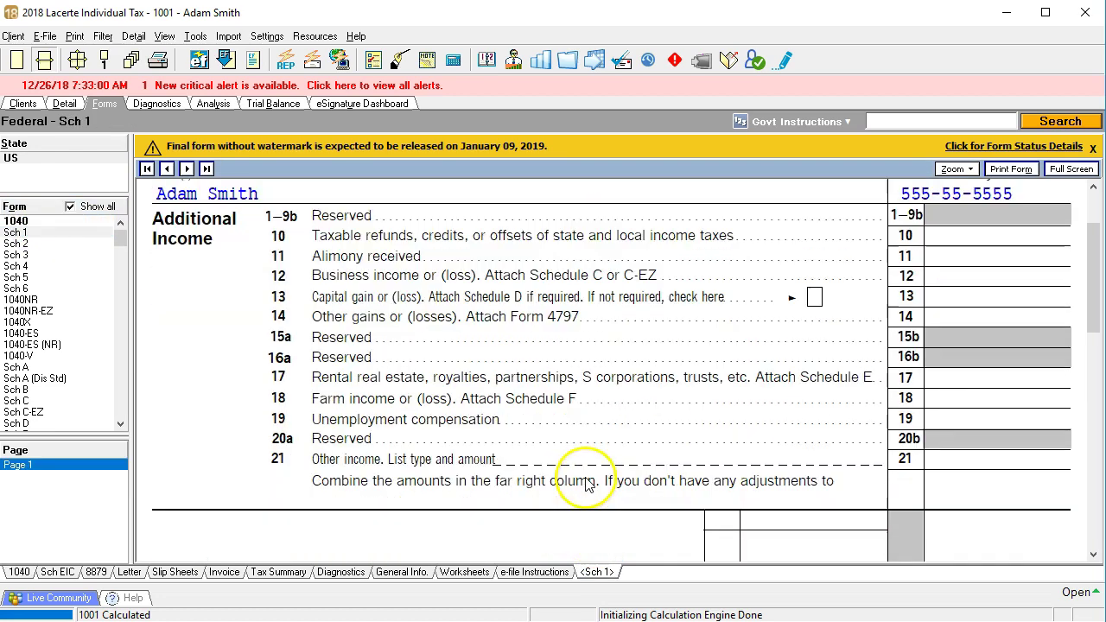
{"action": "scroll", "coordinate": [498, 471], "scroll_direction": "down", "scroll_amount": 4}
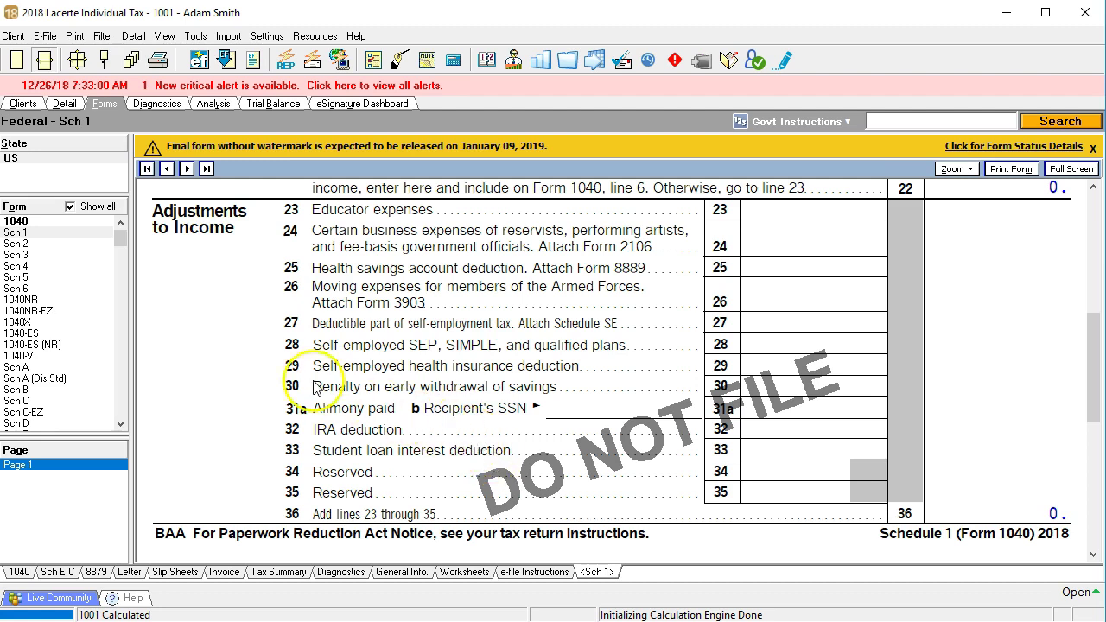
{"action": "left_click", "coordinate": [17, 222]}
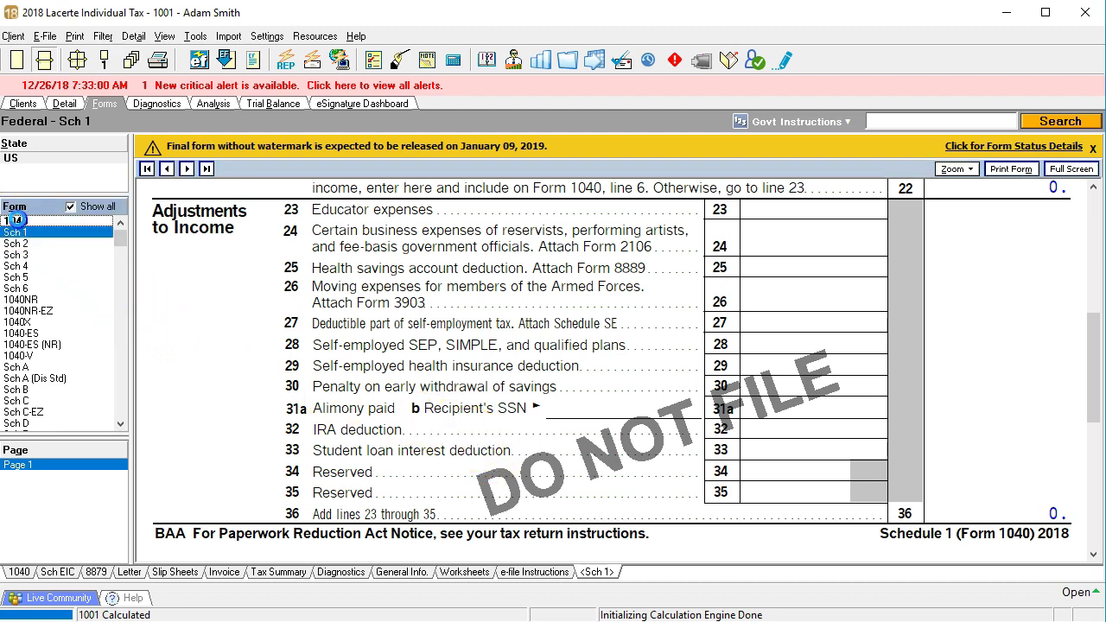
On Form 1040 page 2, list only forms in use and tick-mark line 8's 12,000.
{"action": "left_click", "coordinate": [47, 476]}
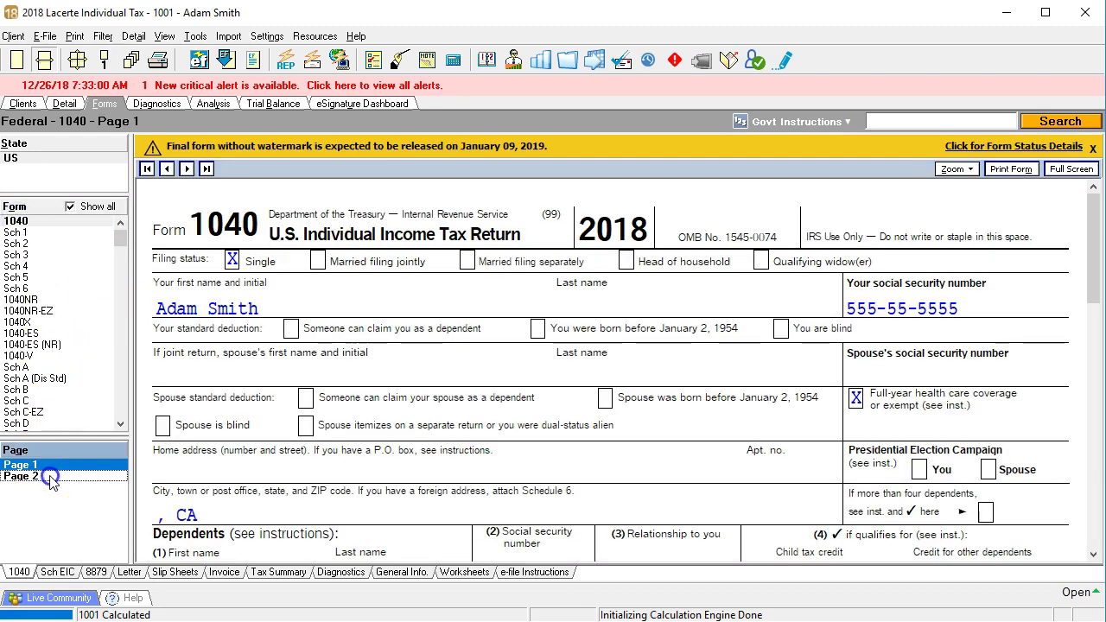
{"action": "scroll", "coordinate": [612, 421], "scroll_direction": "down", "scroll_amount": 3}
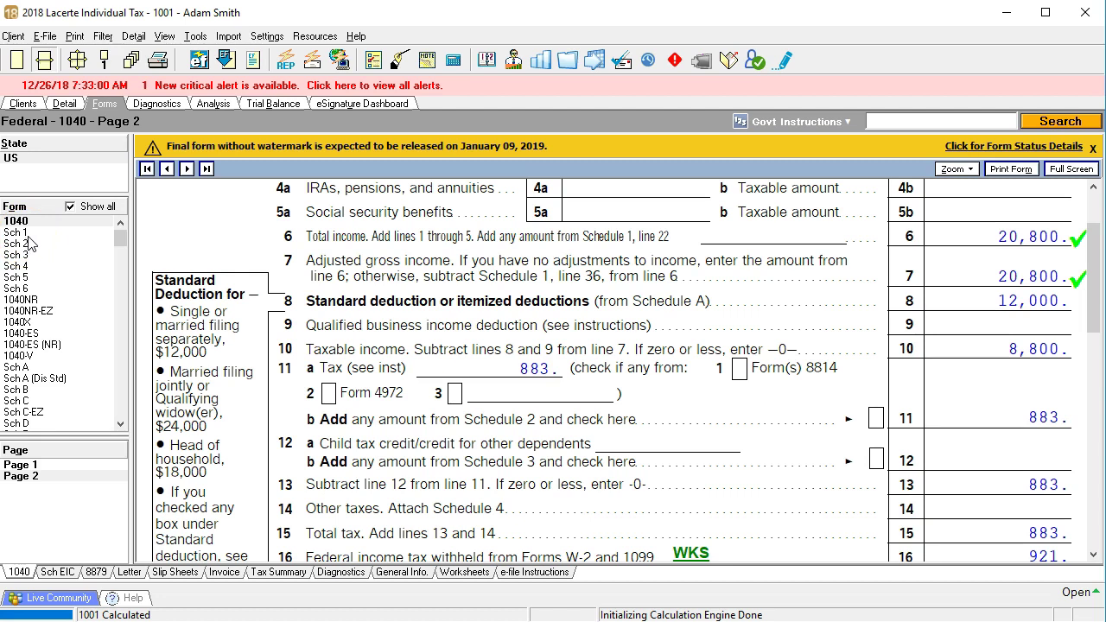
{"action": "left_click", "coordinate": [70, 207]}
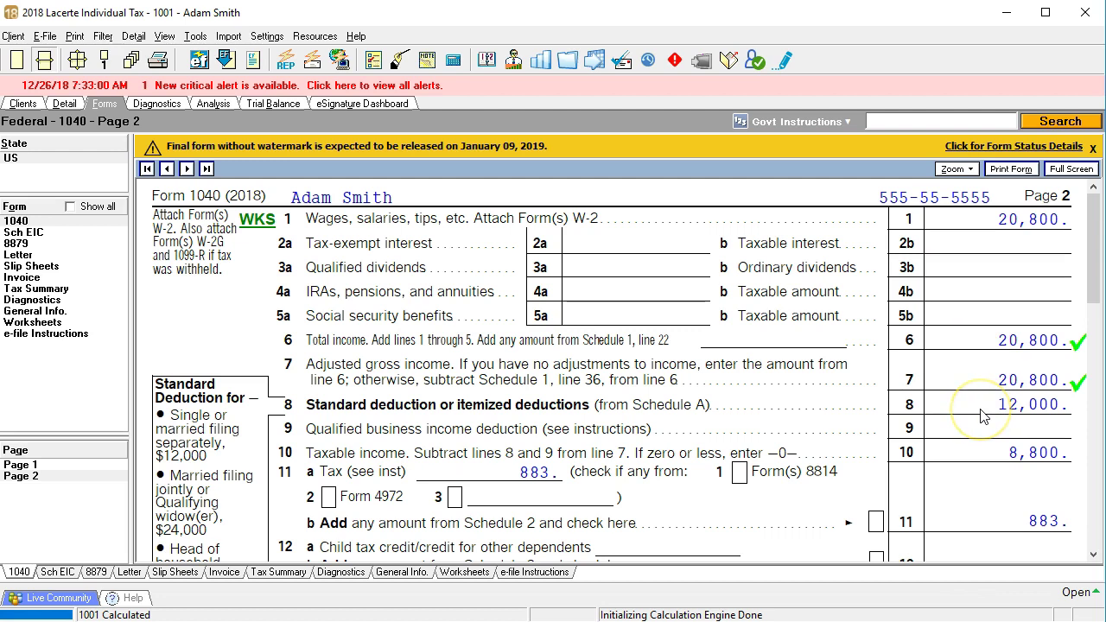
{"action": "left_click", "coordinate": [990, 395]}
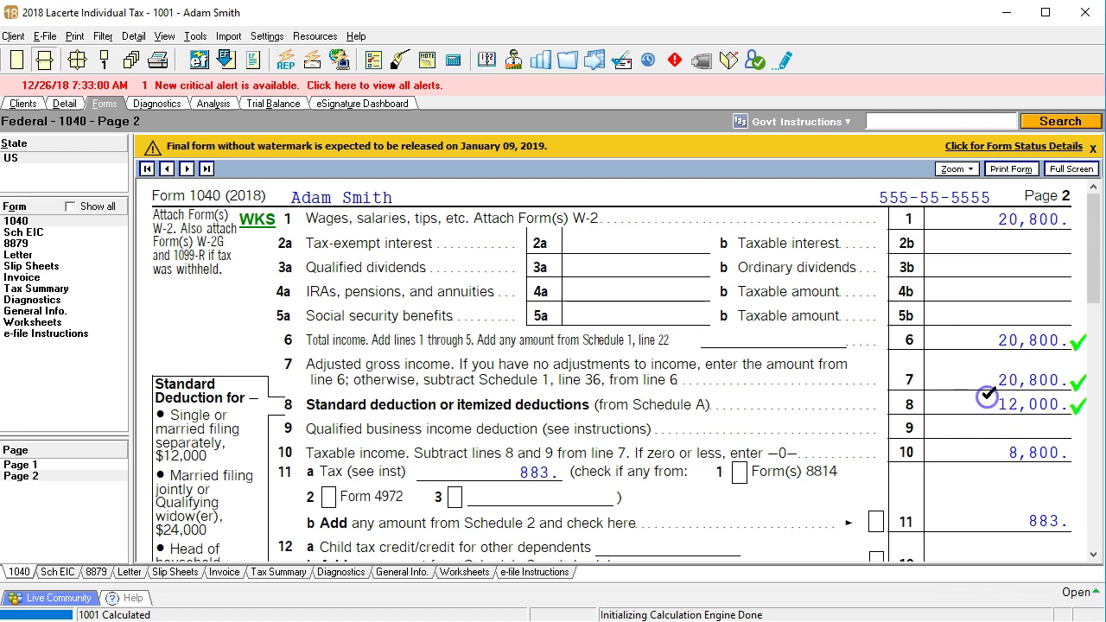
{"action": "scroll", "coordinate": [991, 394], "scroll_direction": "down", "scroll_amount": 3}
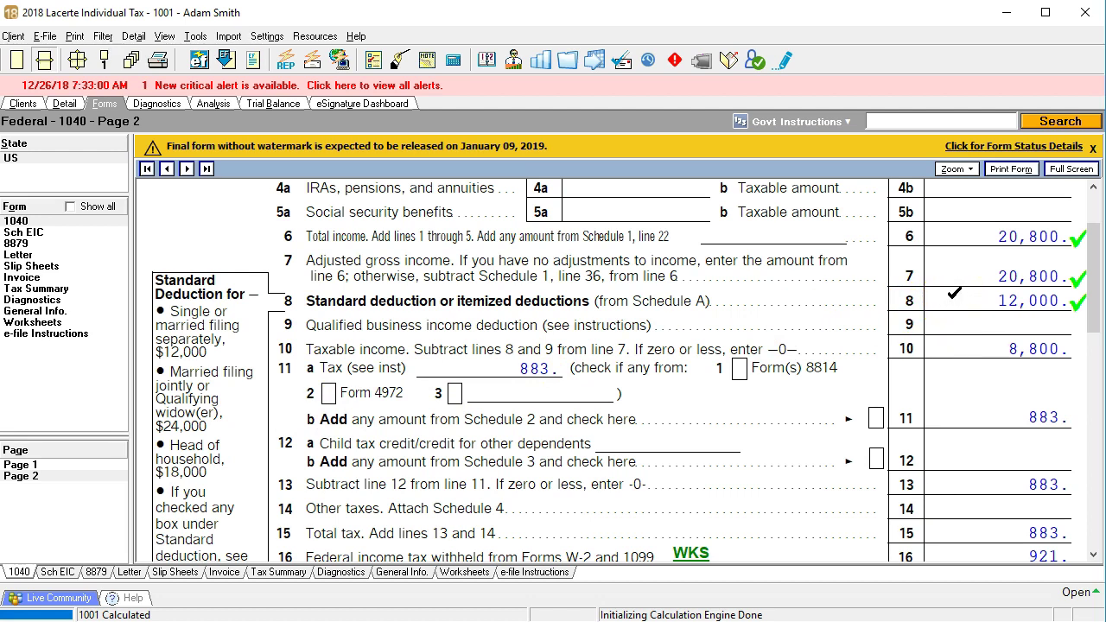
{"action": "scroll", "coordinate": [954, 294], "scroll_direction": "down", "scroll_amount": 2}
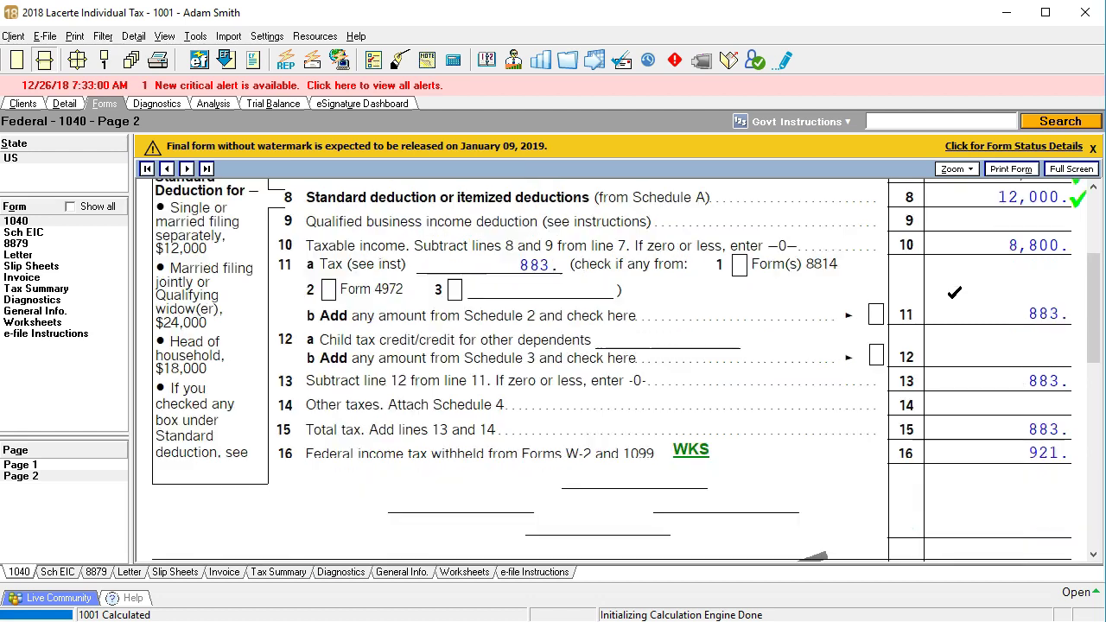
{"action": "scroll", "coordinate": [954, 294], "scroll_direction": "up", "scroll_amount": 2}
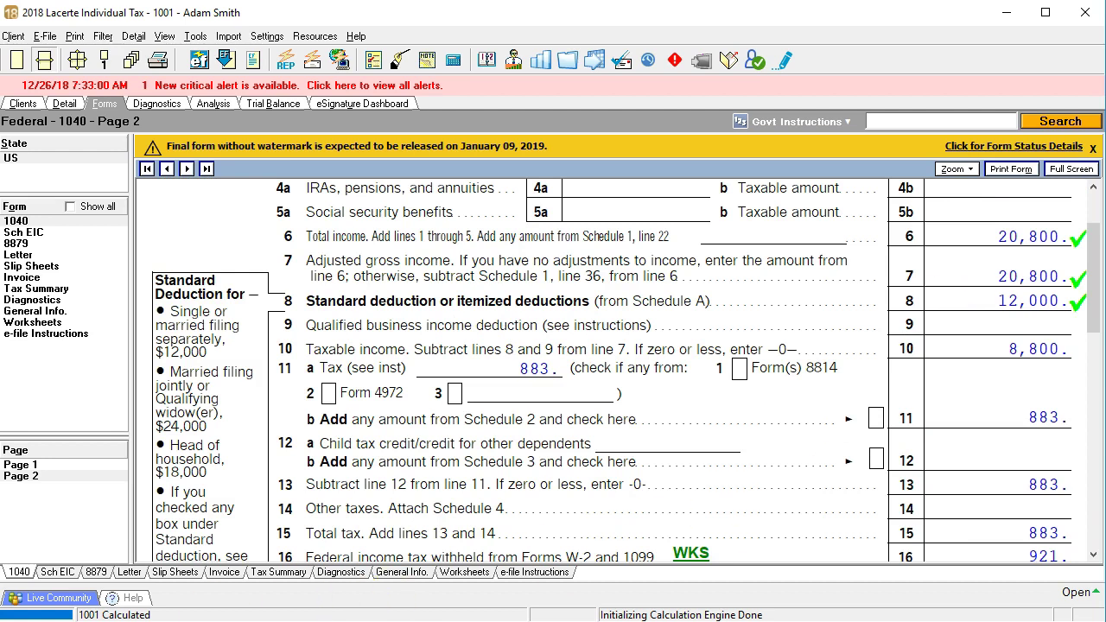
Tick-mark line 10's 8,800 and the 883 amounts on lines 11, 13 and 15.
{"action": "left_click", "coordinate": [974, 344]}
{"action": "left_click", "coordinate": [1002, 409]}
{"action": "scroll", "coordinate": [1009, 409], "scroll_direction": "down", "scroll_amount": 3}
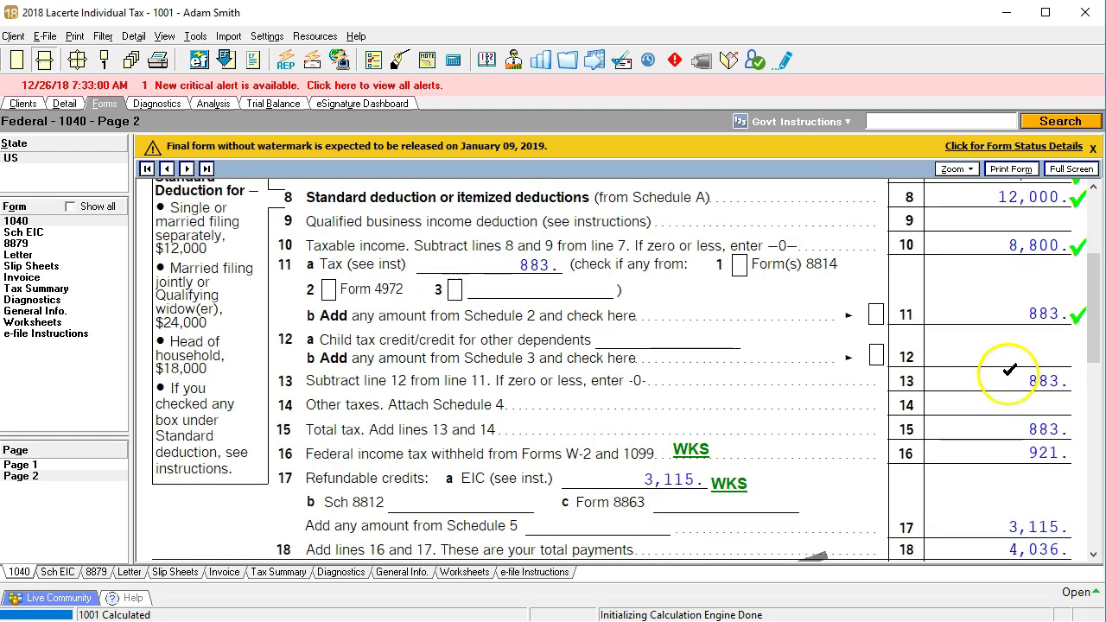
{"action": "left_click", "coordinate": [1009, 373]}
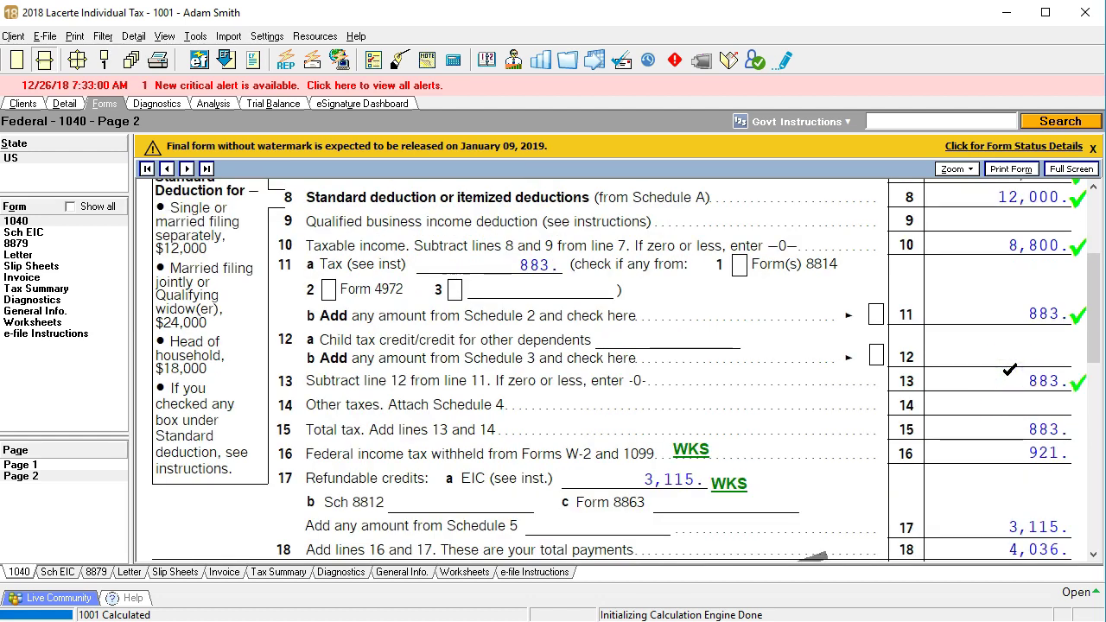
{"action": "left_click", "coordinate": [1010, 421]}
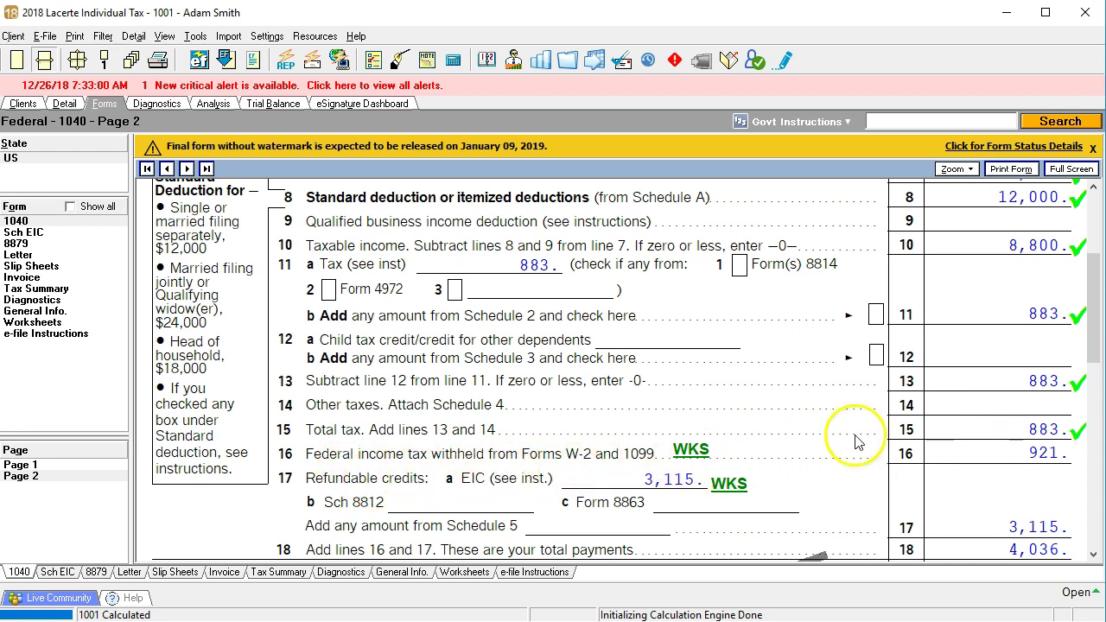
Tick-mark line 16's 921 withholding after confirming it against the W-2 workbook.
{"action": "left_click", "coordinate": [990, 445]}
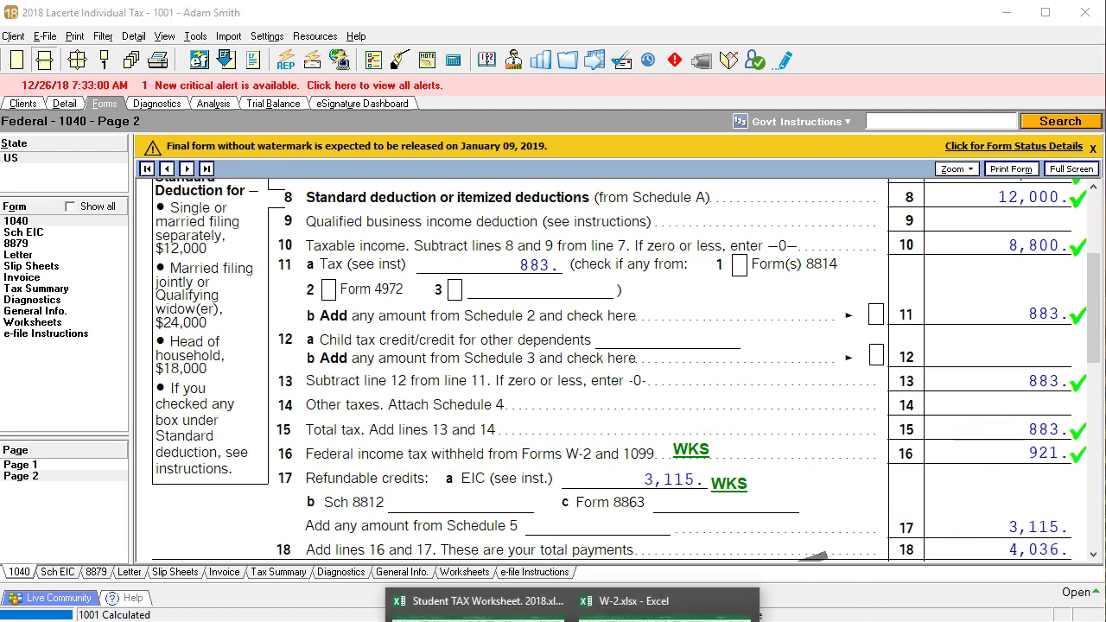
{"action": "left_click", "coordinate": [617, 599]}
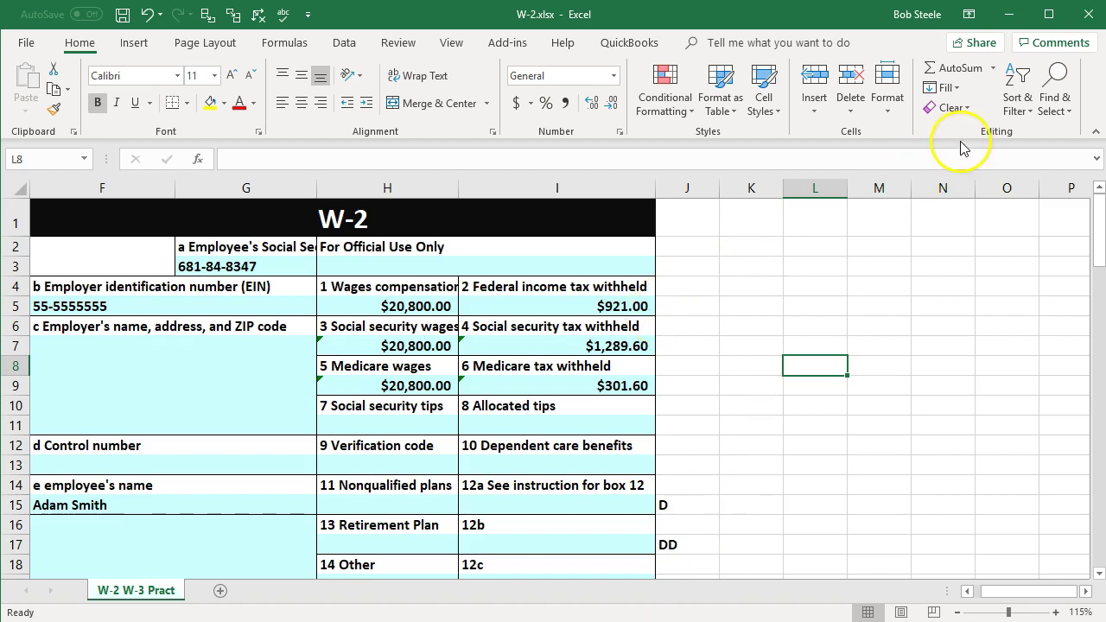
{"action": "left_click", "coordinate": [1010, 24]}
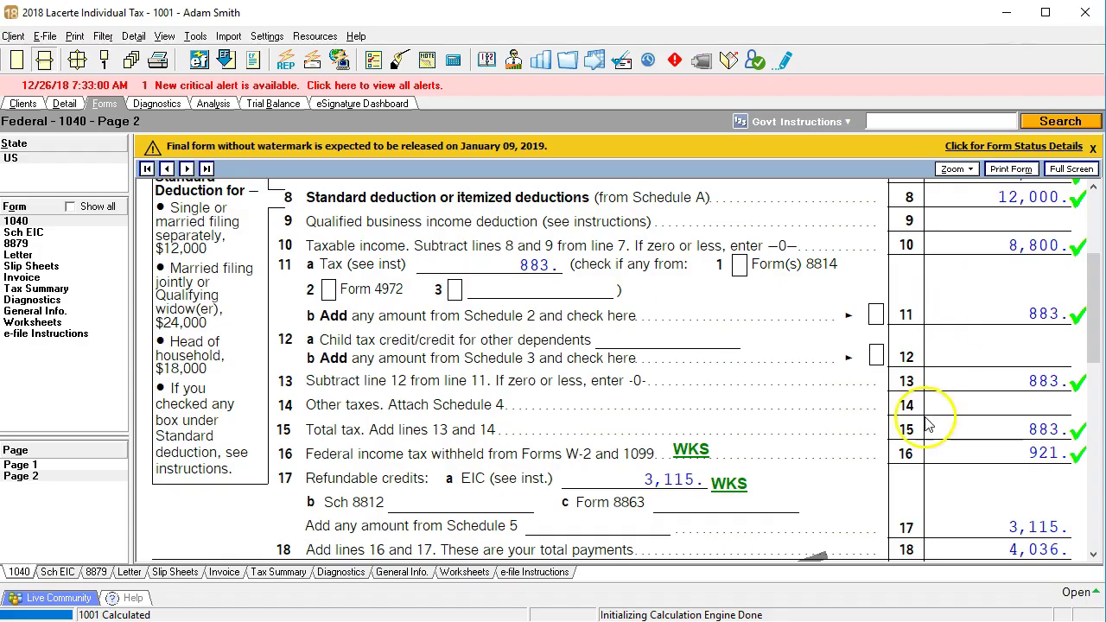
{"action": "scroll", "coordinate": [875, 458], "scroll_direction": "down", "scroll_amount": 2}
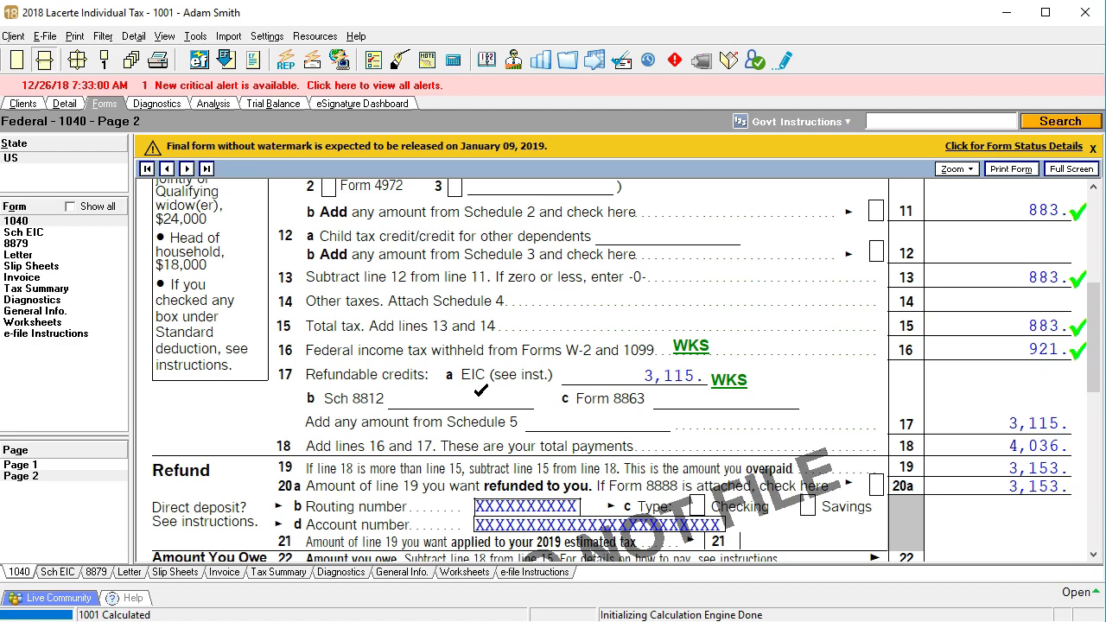
{"action": "left_click", "coordinate": [729, 381]}
{"action": "scroll", "coordinate": [565, 437], "scroll_direction": "down", "scroll_amount": 2}
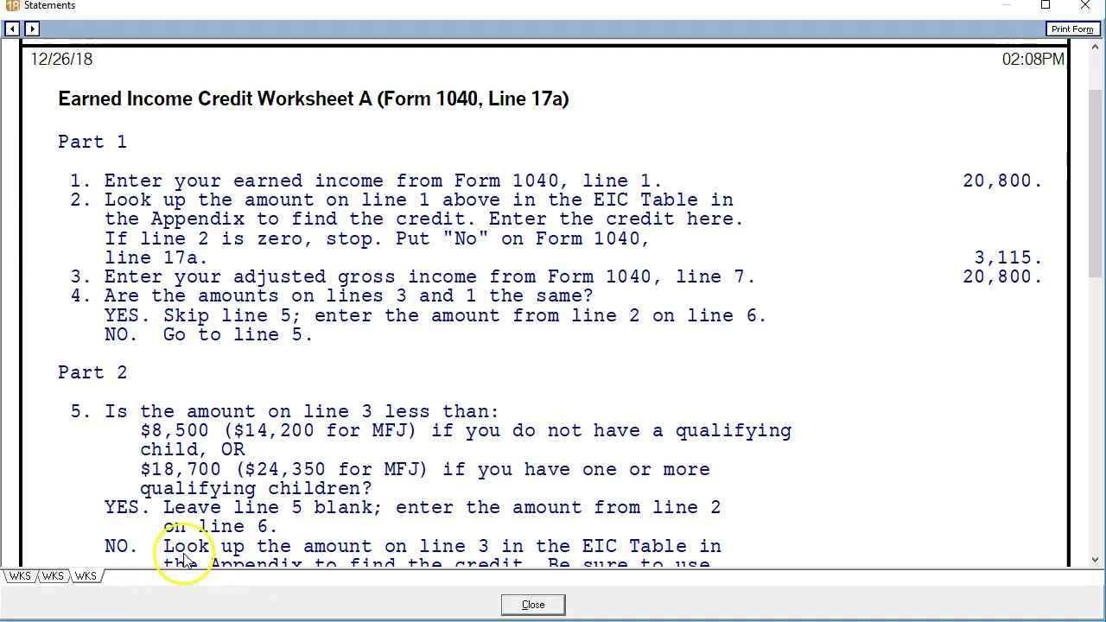
{"action": "scroll", "coordinate": [635, 475], "scroll_direction": "up", "scroll_amount": 2}
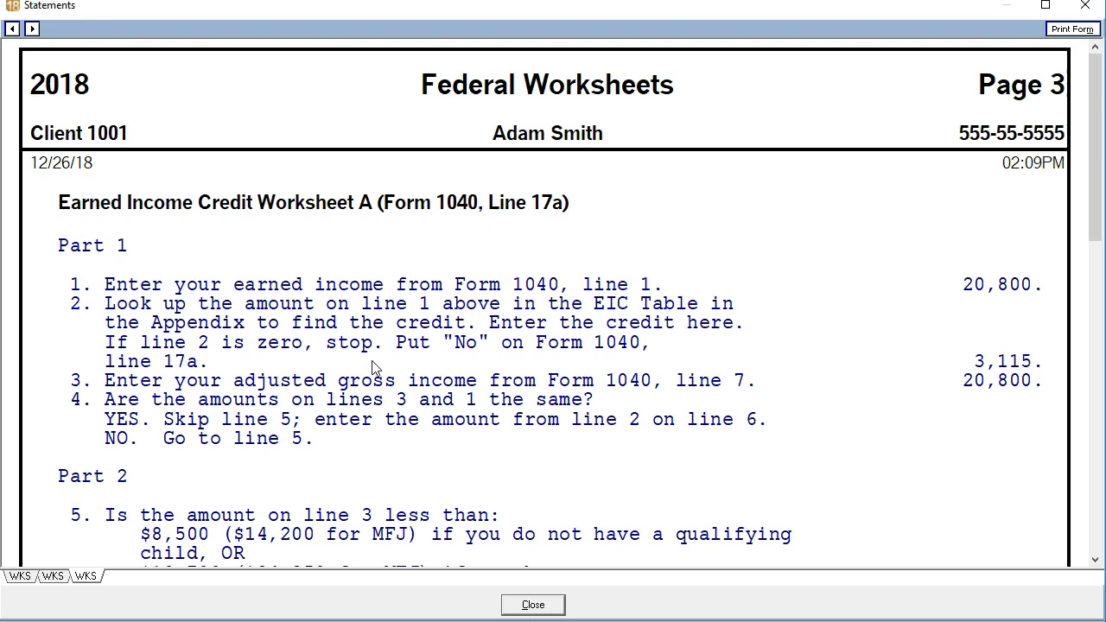
{"action": "left_click", "coordinate": [550, 606]}
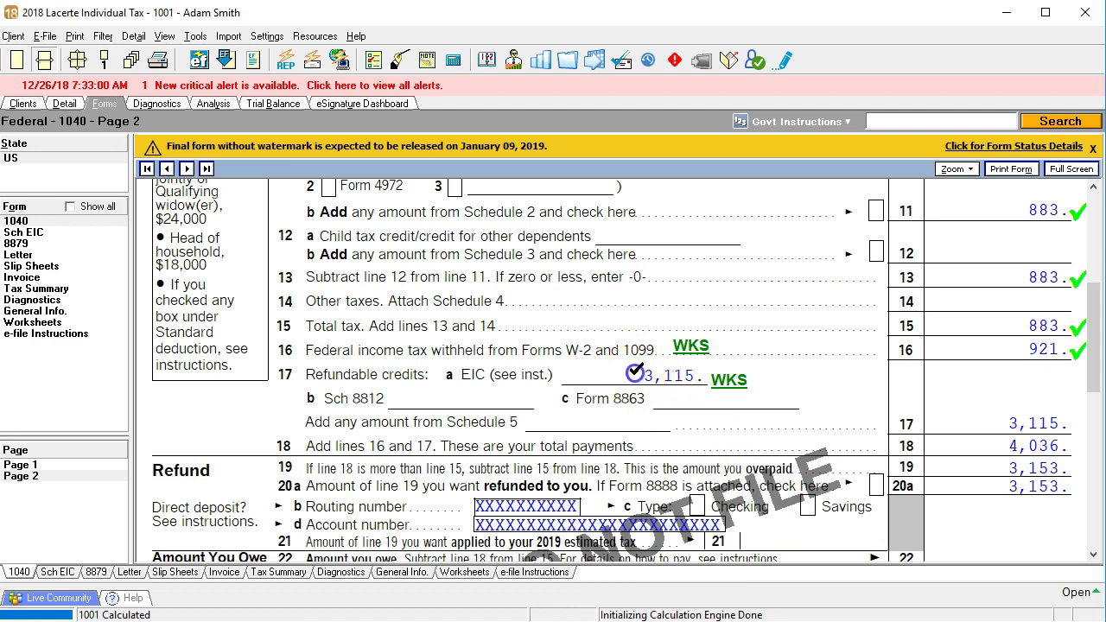
Tick-mark EIC 3,115 and lines 17–18, verifying 921 + 3,115 = 4,036 on the calculator.
{"action": "left_click", "coordinate": [635, 373]}
{"action": "left_click", "coordinate": [984, 412]}
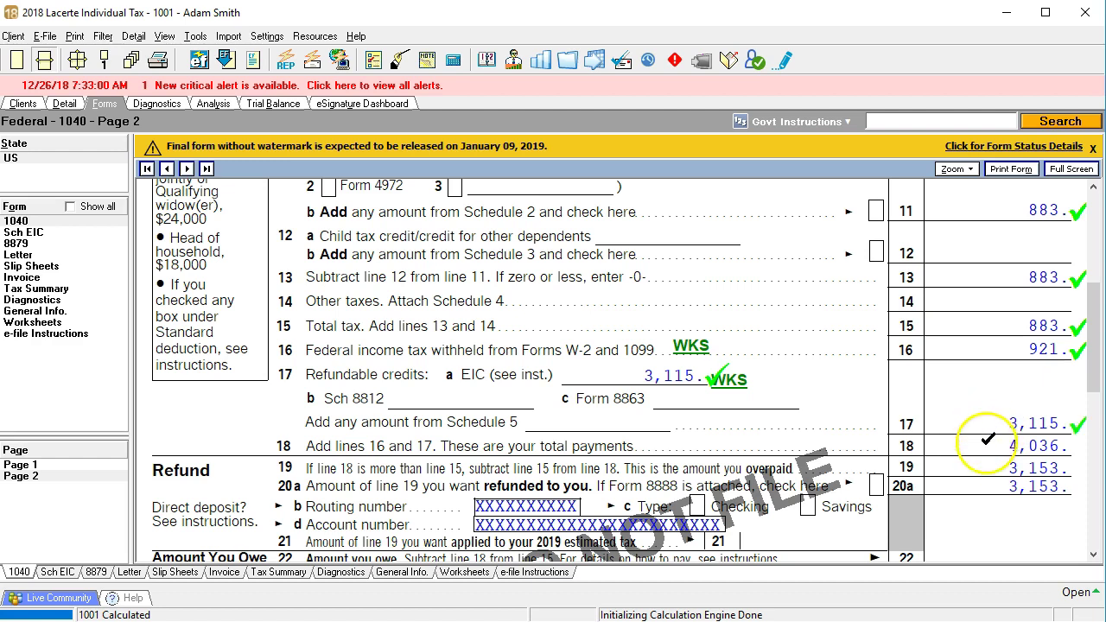
{"action": "left_click", "coordinate": [987, 440]}
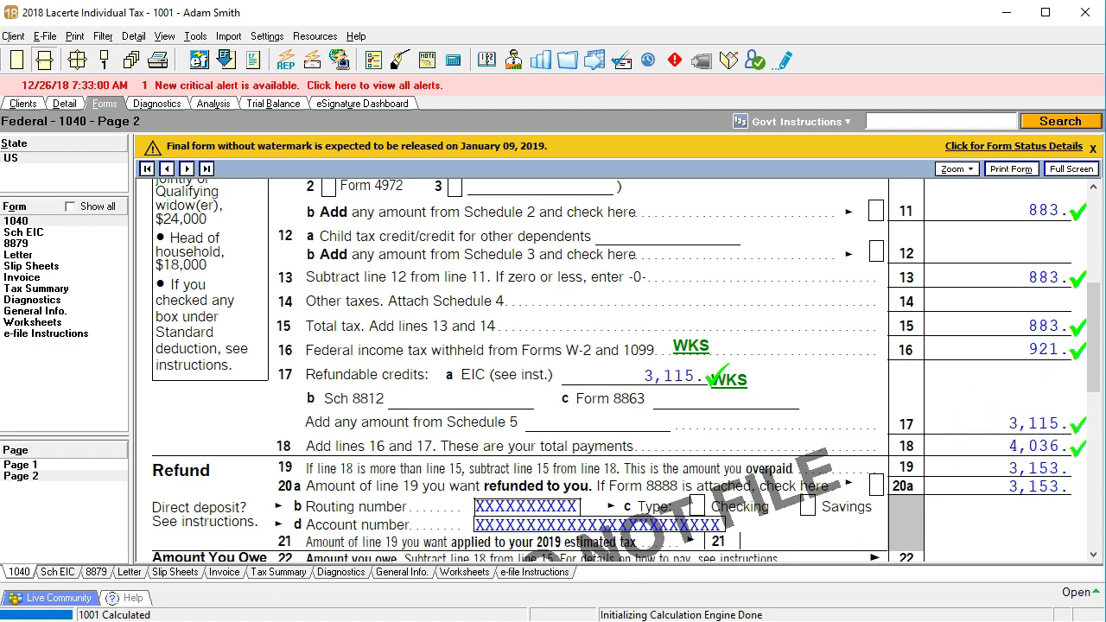
{"action": "left_click", "coordinate": [819, 458]}
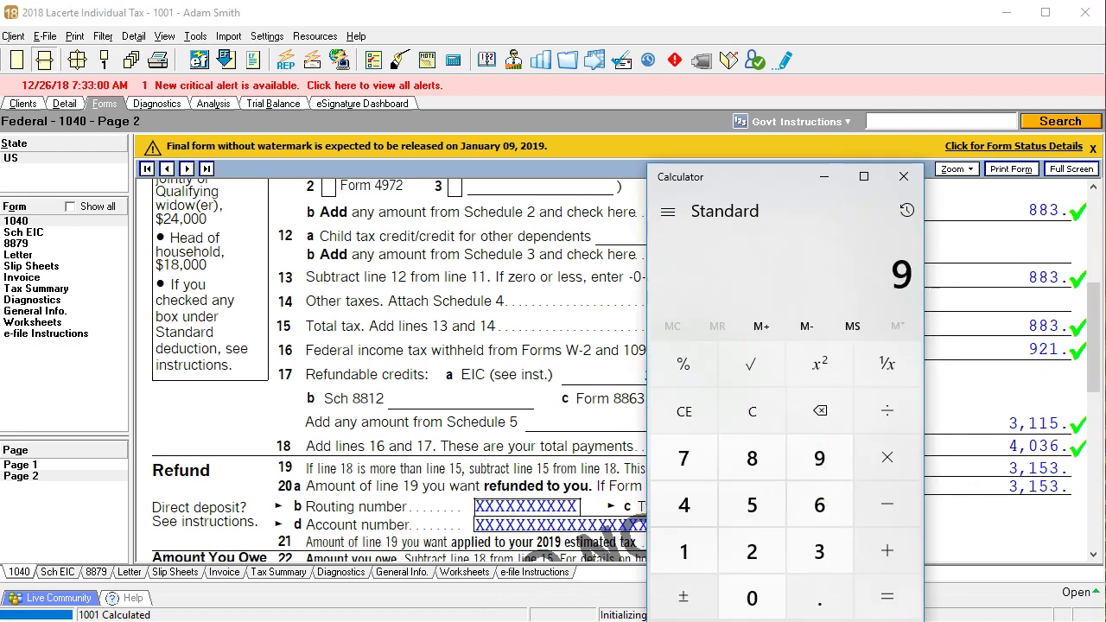
{"action": "type", "text": "21+3111"}
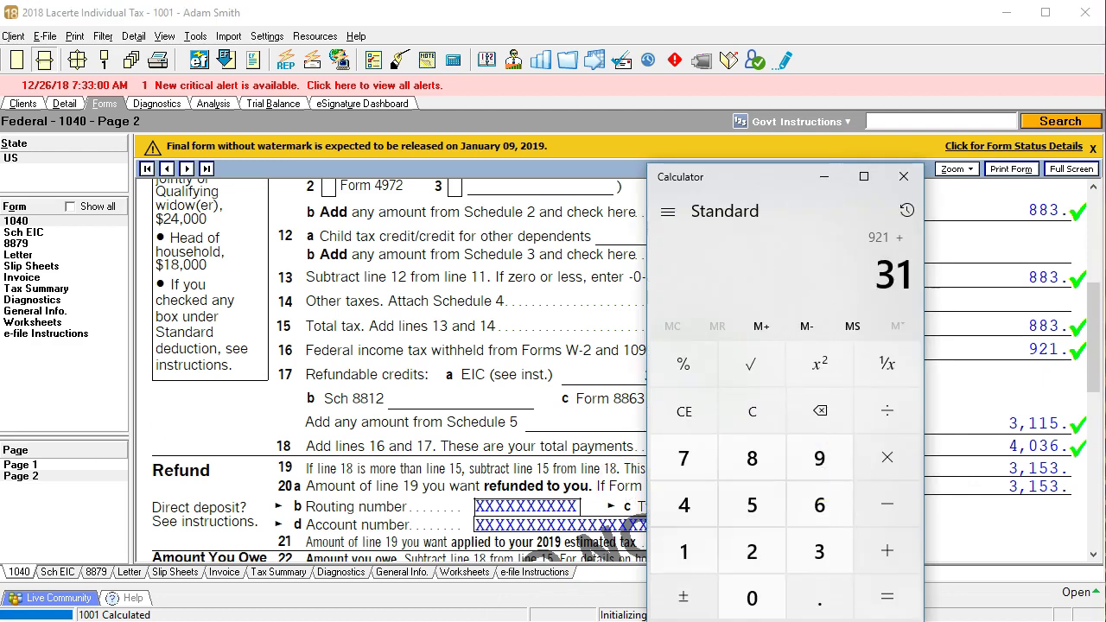
{"action": "key", "text": "BackSpace"}
{"action": "type", "text": "5="}
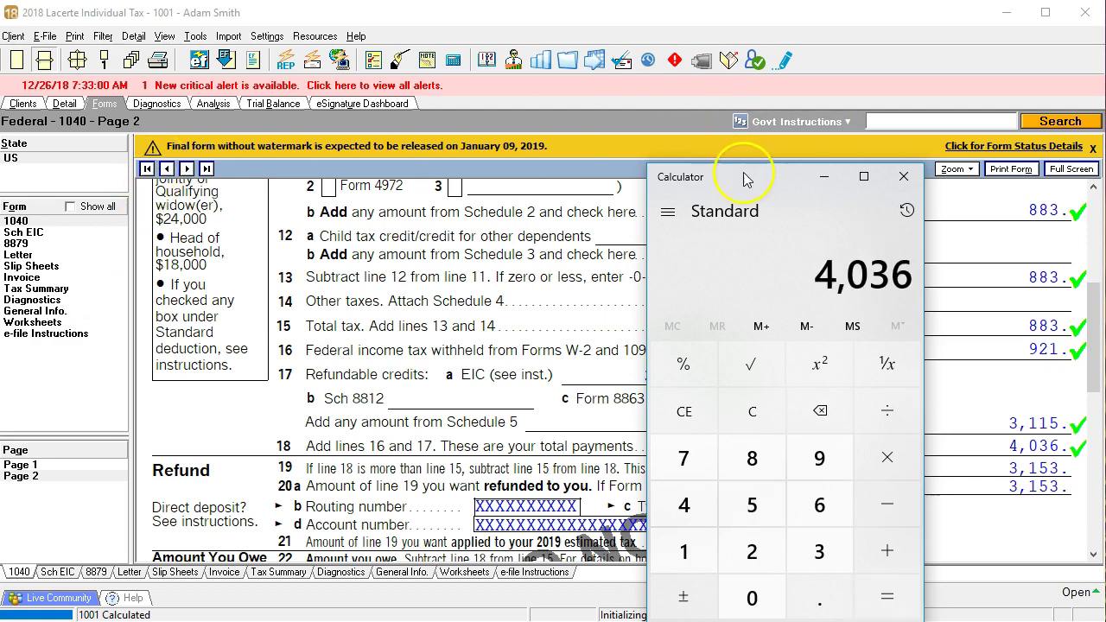
{"action": "left_click_drag", "start_coordinate": [746, 177], "coordinate": [937, 178]}
{"action": "left_click", "coordinate": [1013, 173]}
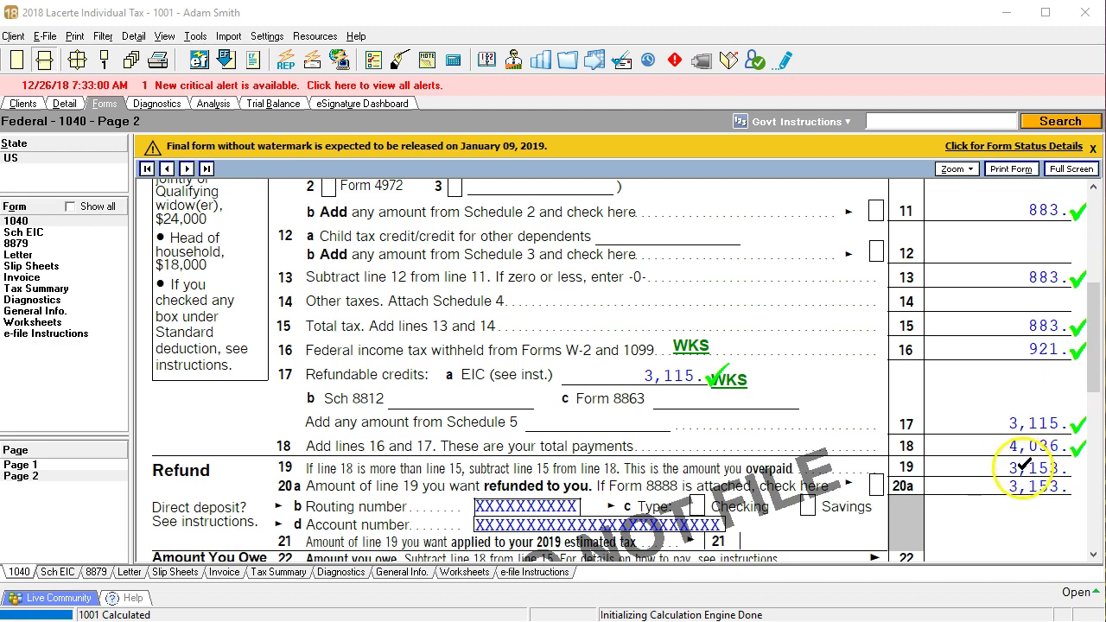
Compute 4,036 − 883 = 3,153 and tick-mark line 19's overpayment.
{"action": "key", "text": "ctrl+k"}
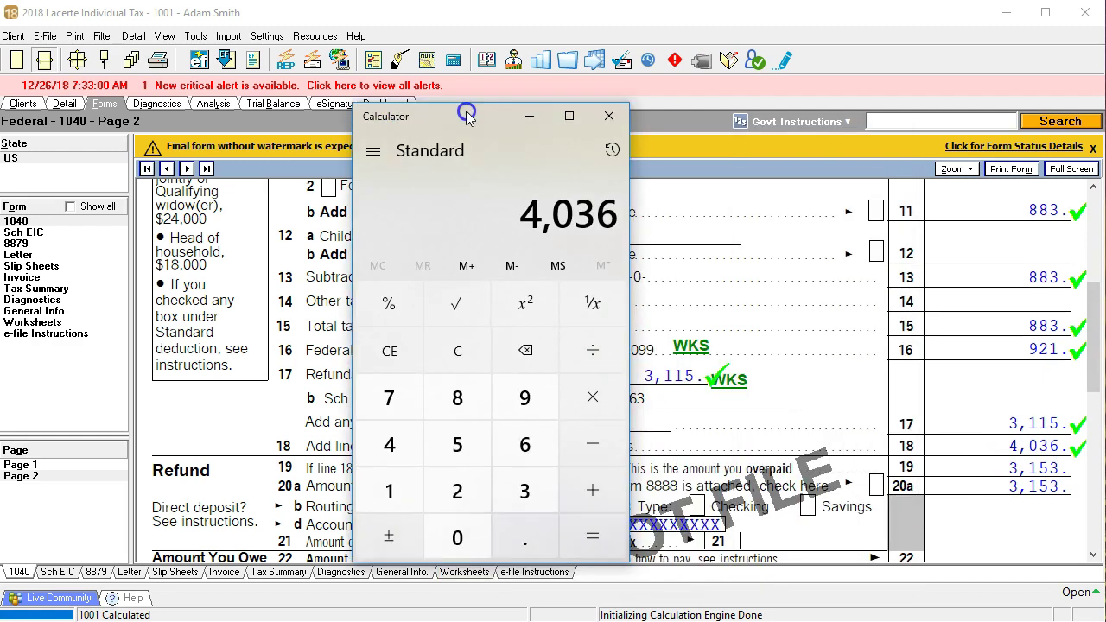
{"action": "left_click", "coordinate": [440, 353]}
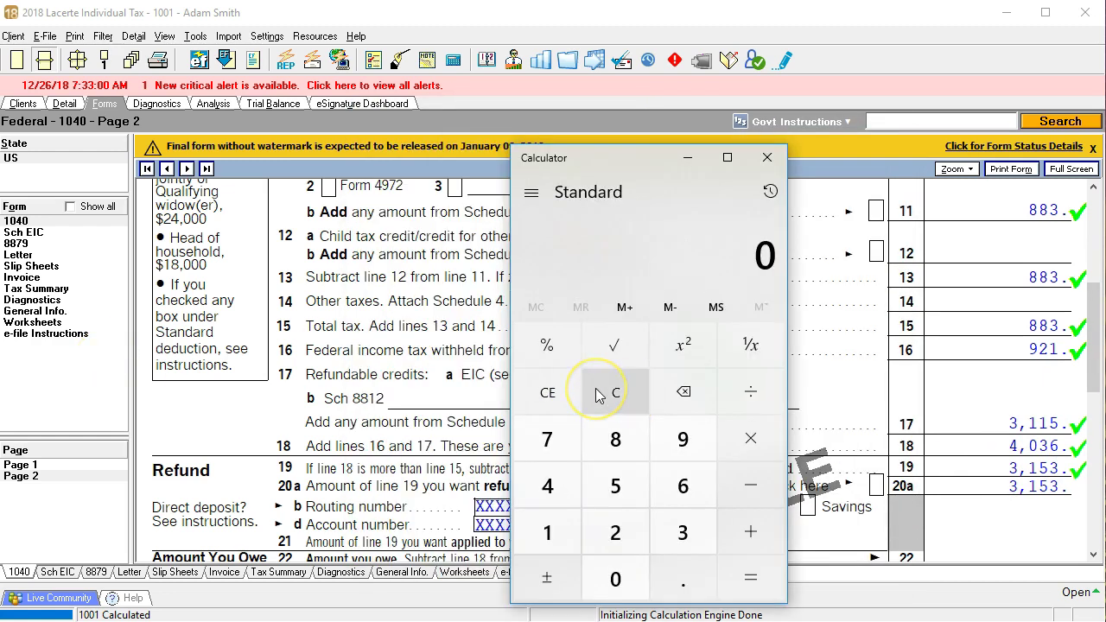
{"action": "type", "text": "4036-"}
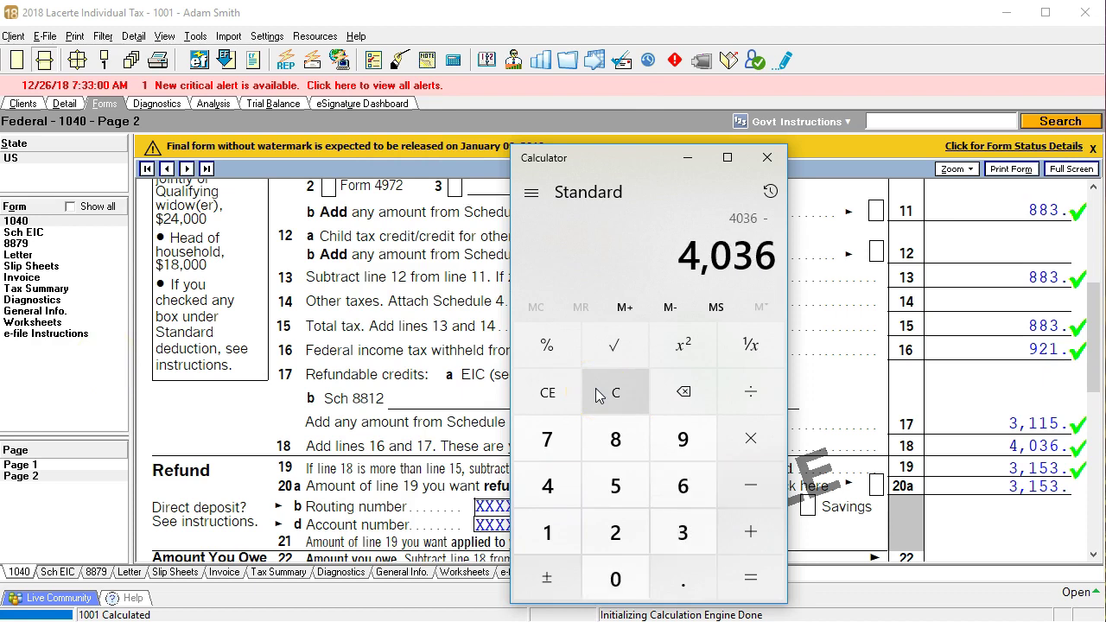
{"action": "type", "text": "88"}
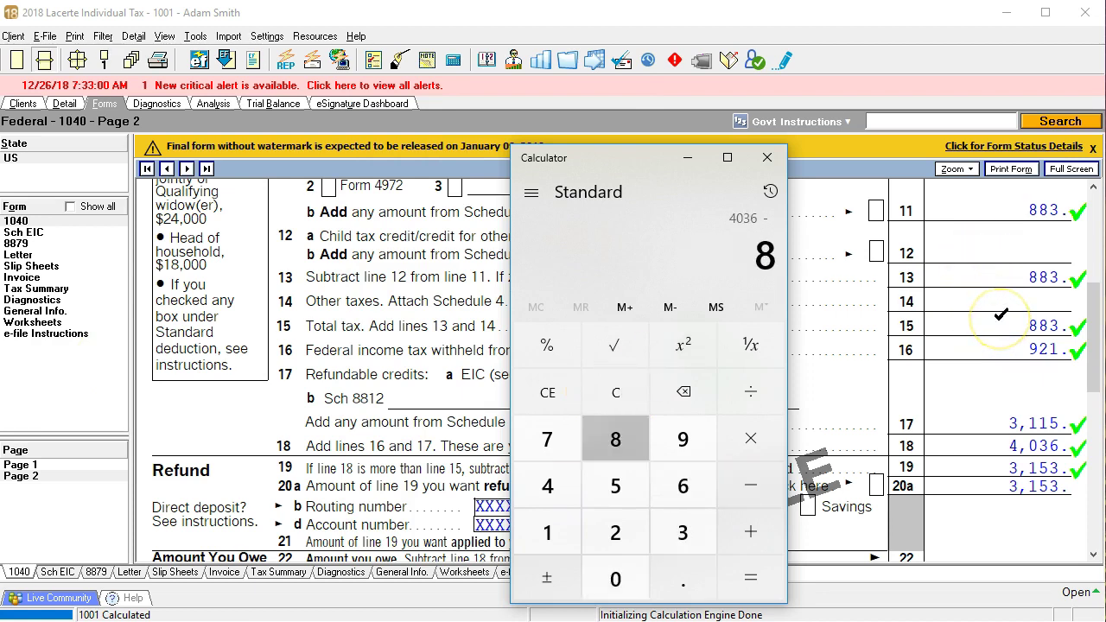
{"action": "type", "text": "3"}
{"action": "key", "text": "Return"}
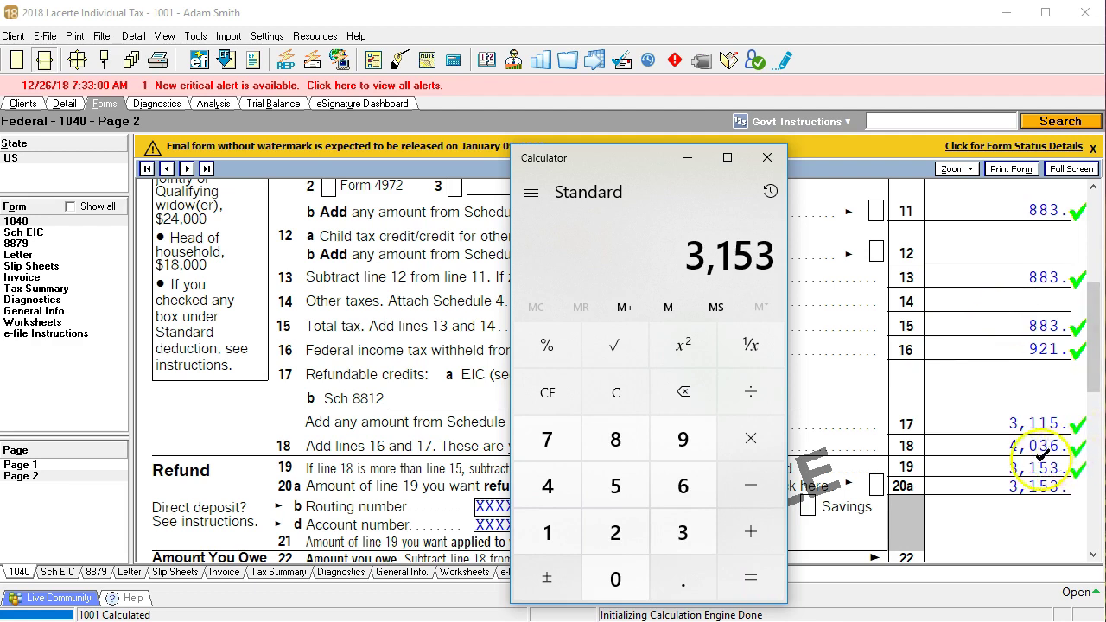
{"action": "left_click", "coordinate": [1005, 460]}
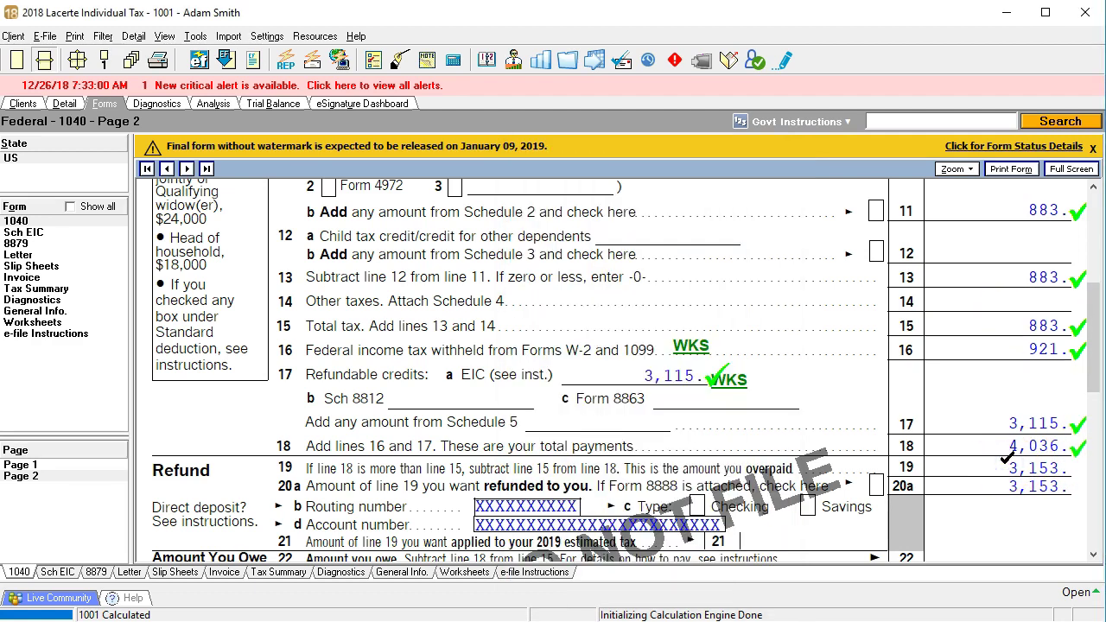
{"action": "left_click", "coordinate": [1008, 459]}
{"action": "key", "text": "alt+Tab"}
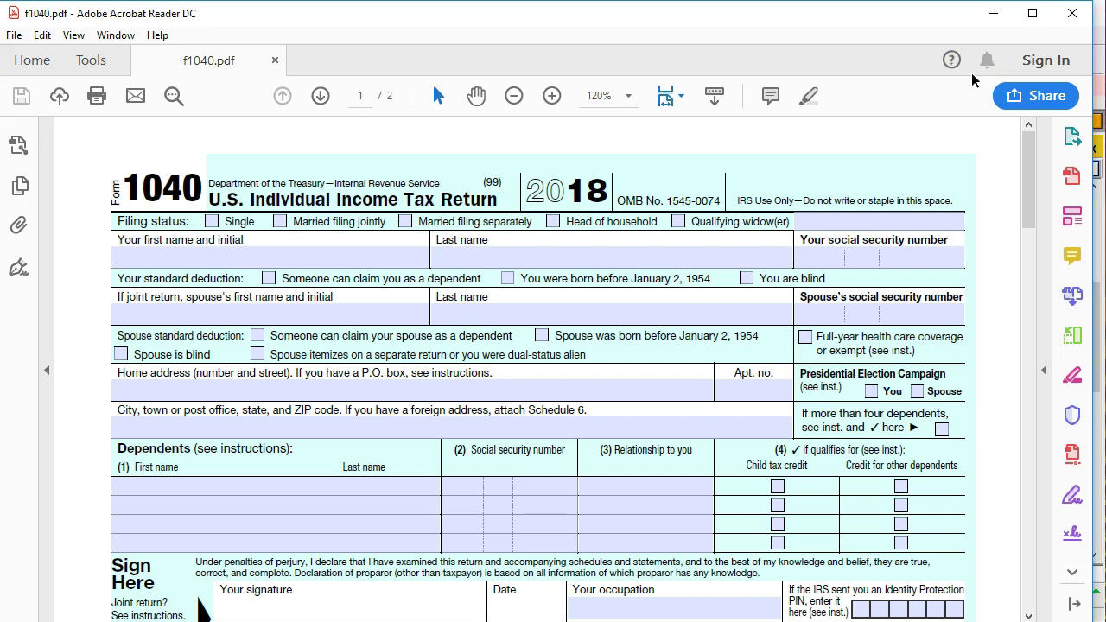
{"action": "left_click", "coordinate": [993, 13]}
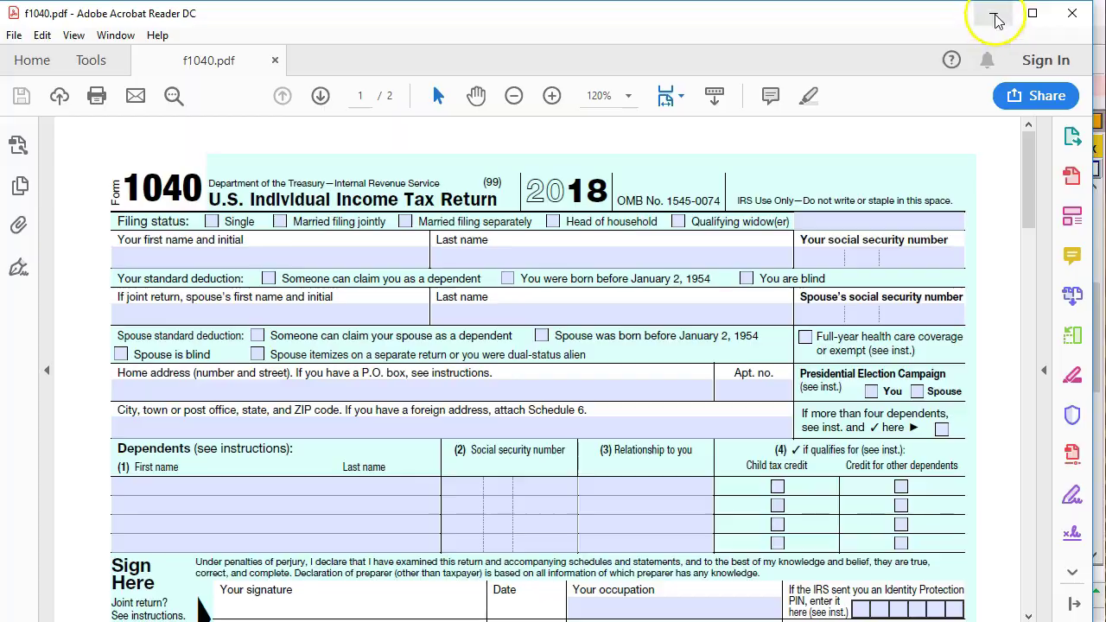